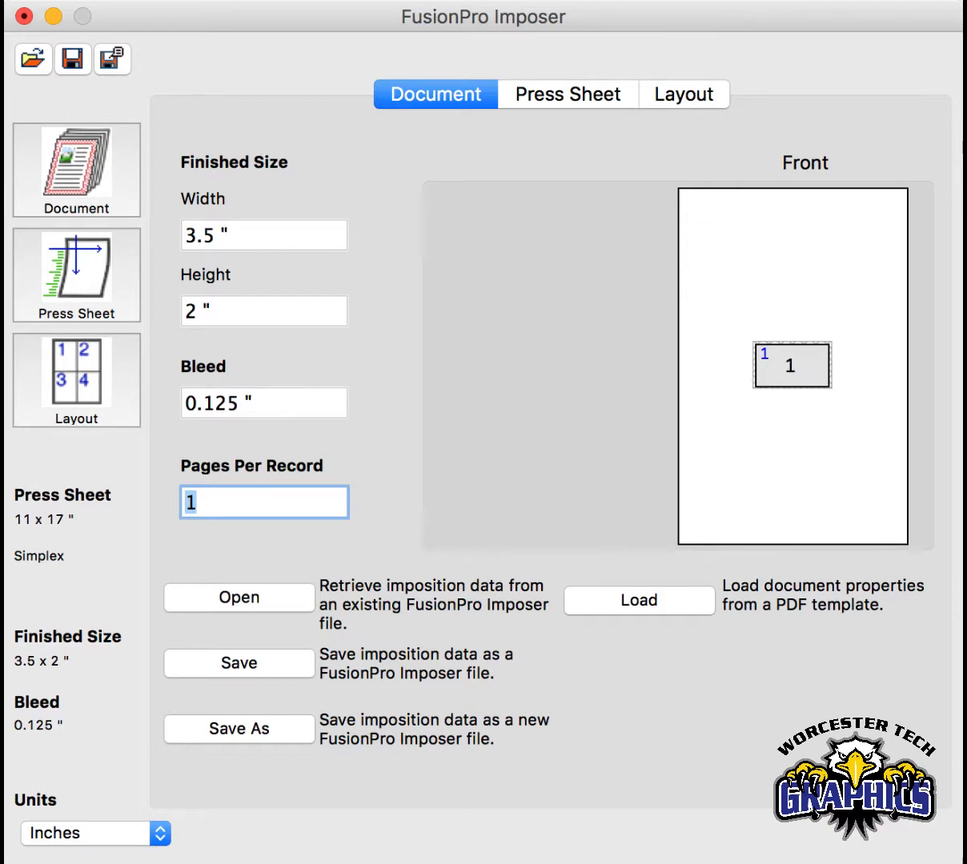
- Load the document properties from TMW_BCARD MASTER.pdf in the Tutorial Graphics Bus. Card folder
left_click(640, 601)
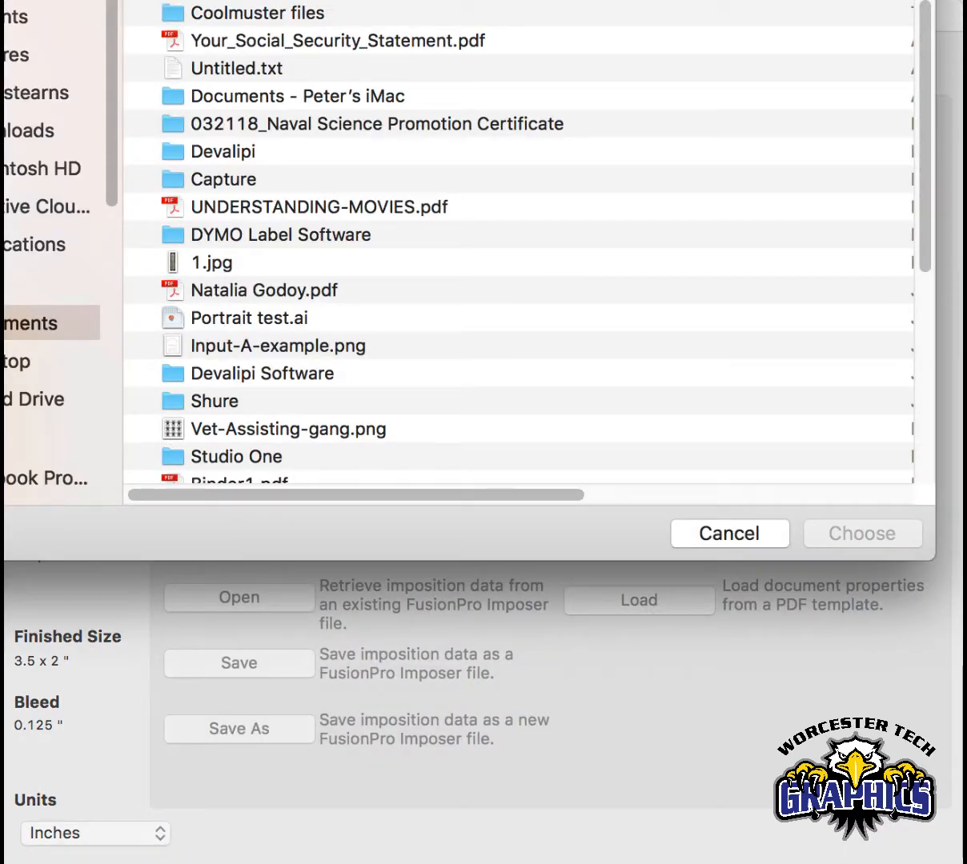
left_click(420, 4)
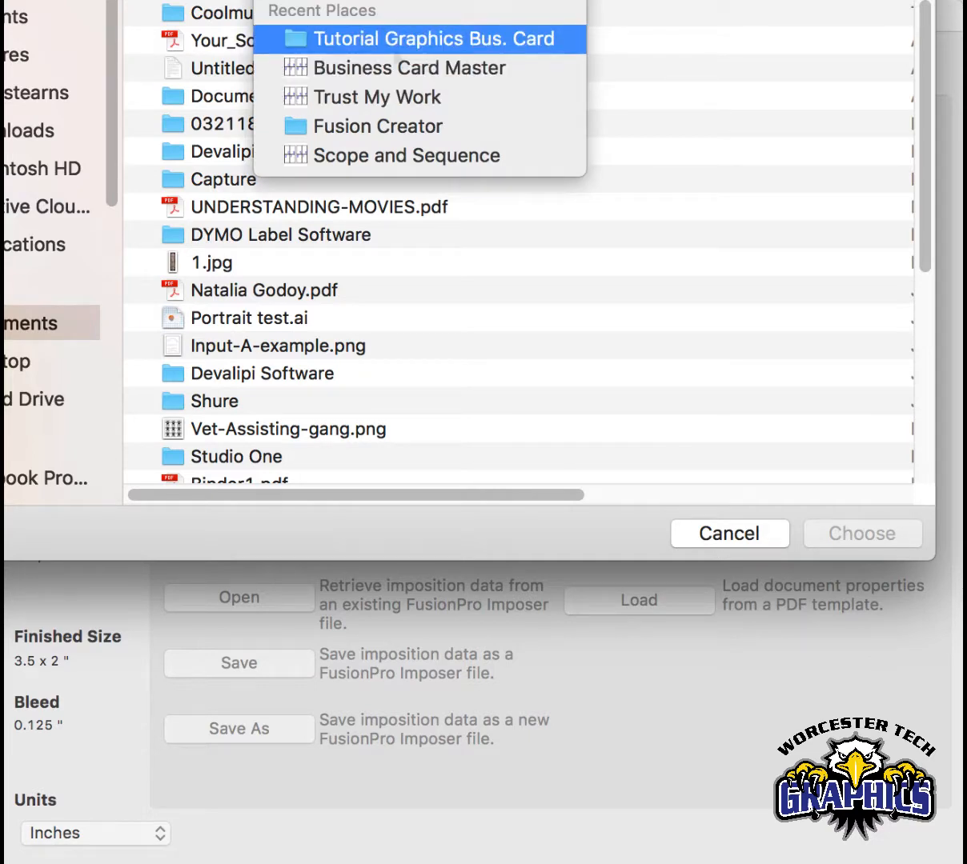
left_click(432, 39)
left_click(300, 12)
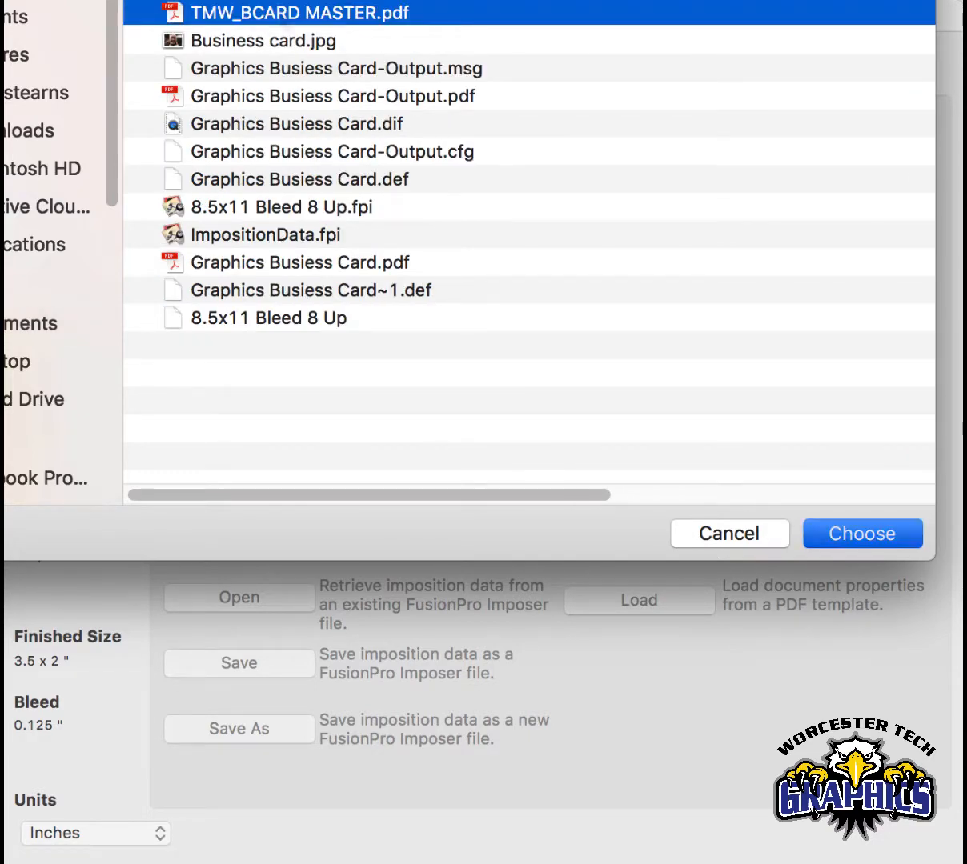
key("Return")
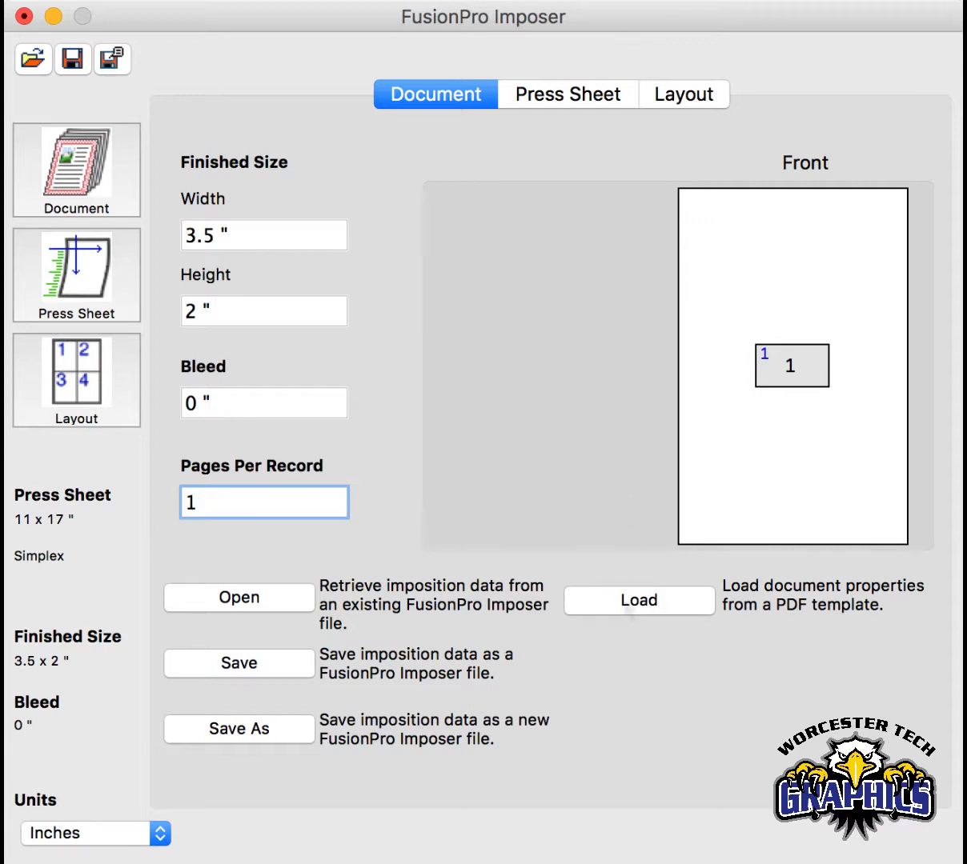
- Load the document properties from the TMW_BCARD MASTER.pdf template a second time
left_click(629, 602)
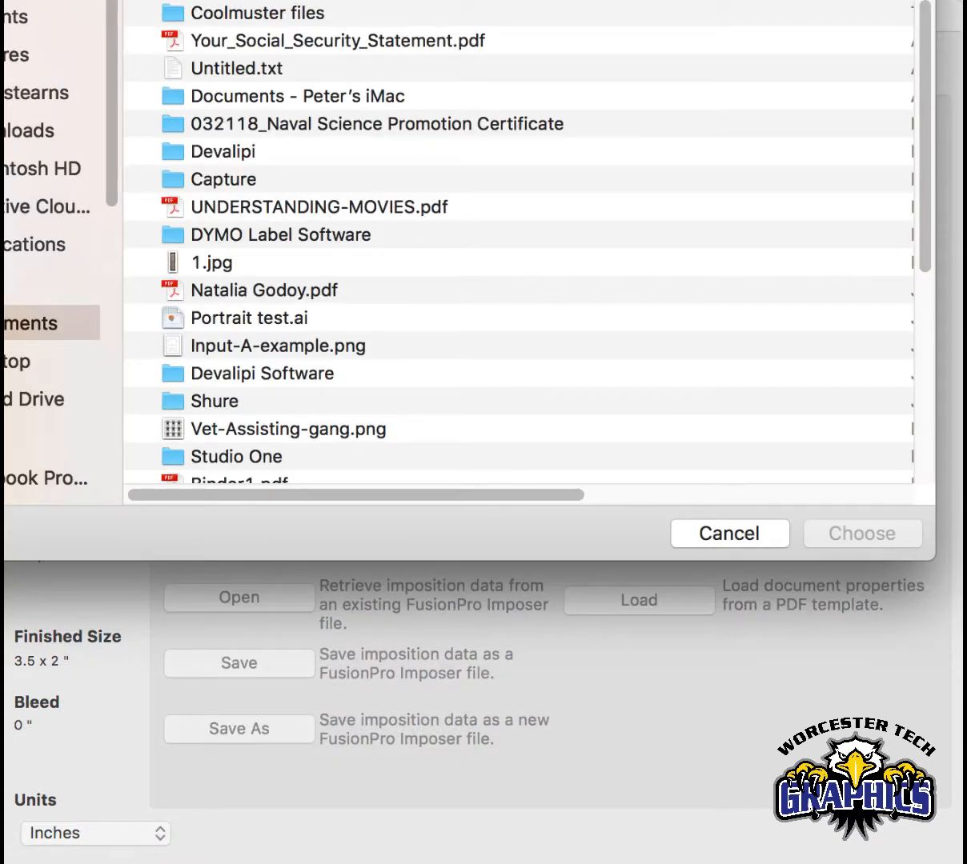
left_click(392, 2)
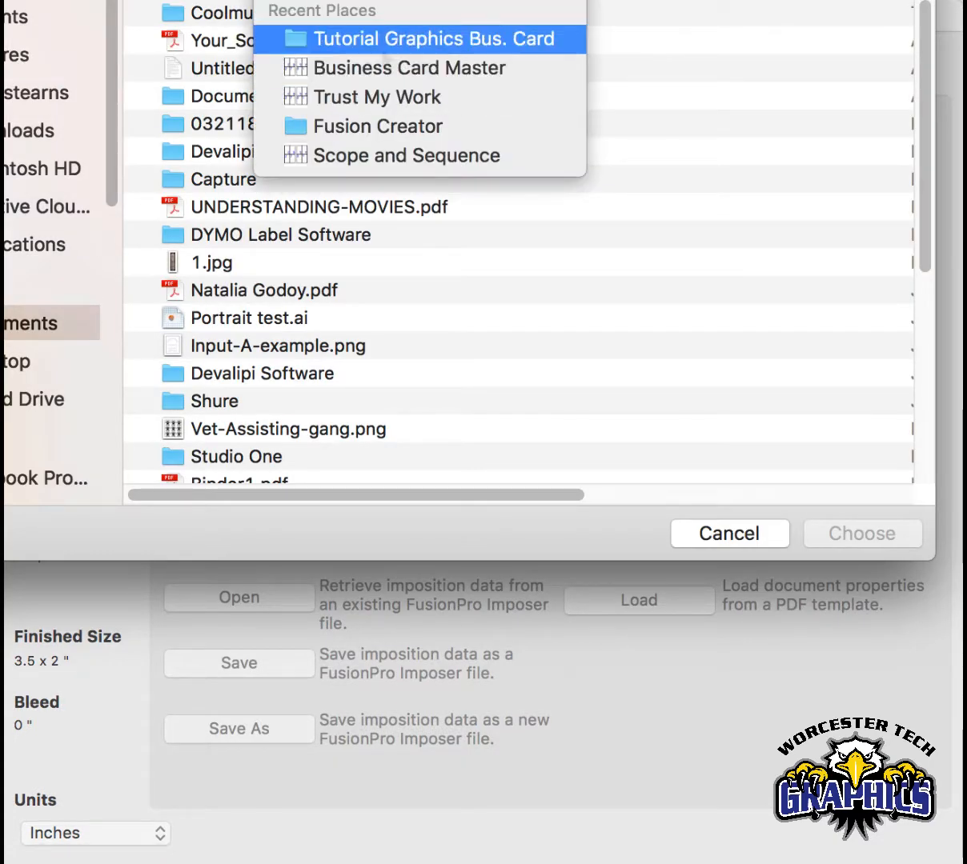
key("Return")
key("Down")
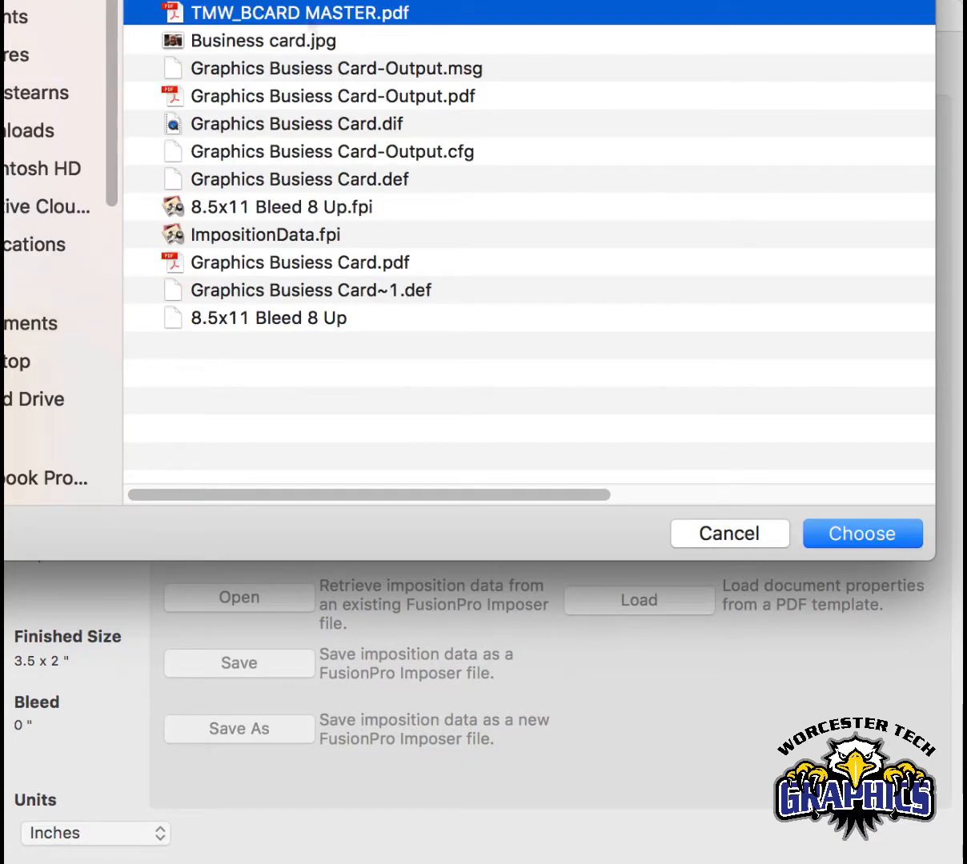
key("Return")
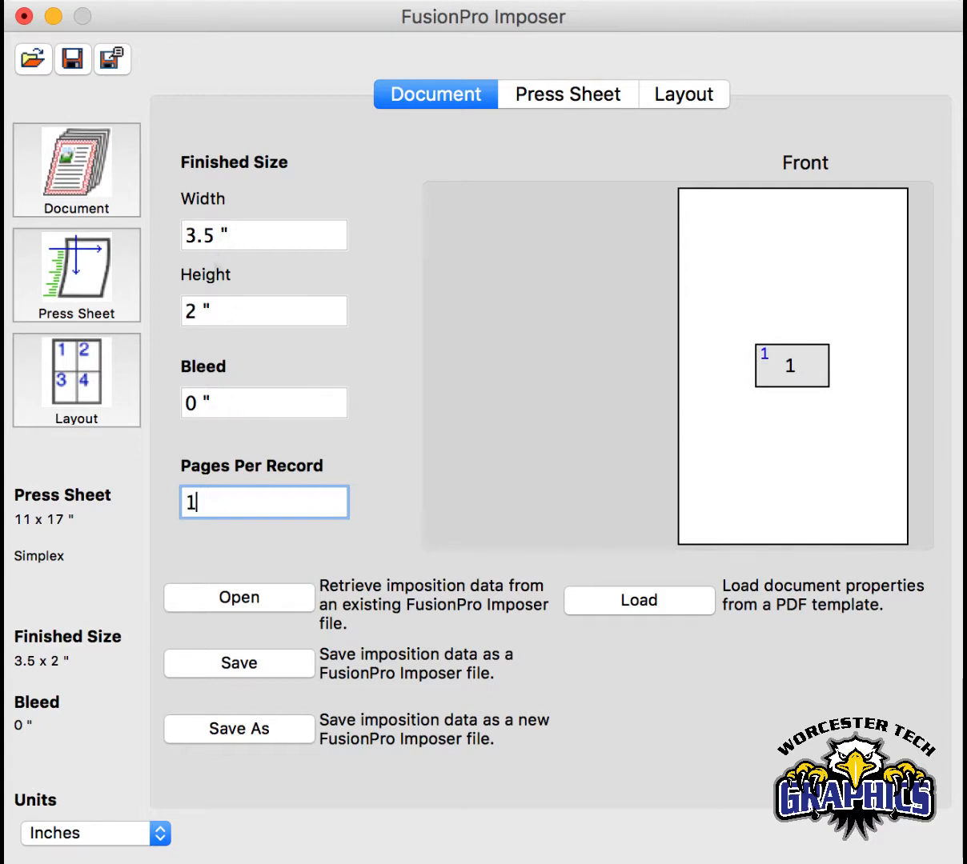
- Set the document's bleed to 0.125 inches
left_click(227, 407)
key("super+a")
type(".12")
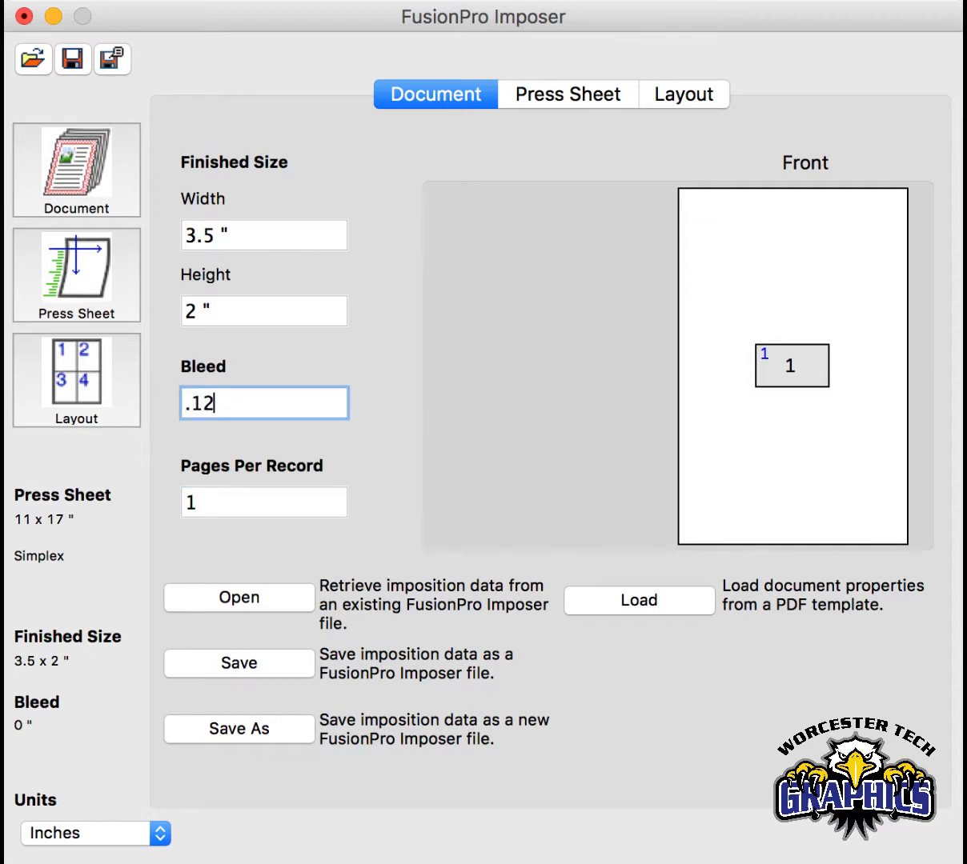
type("5")
key("Tab")
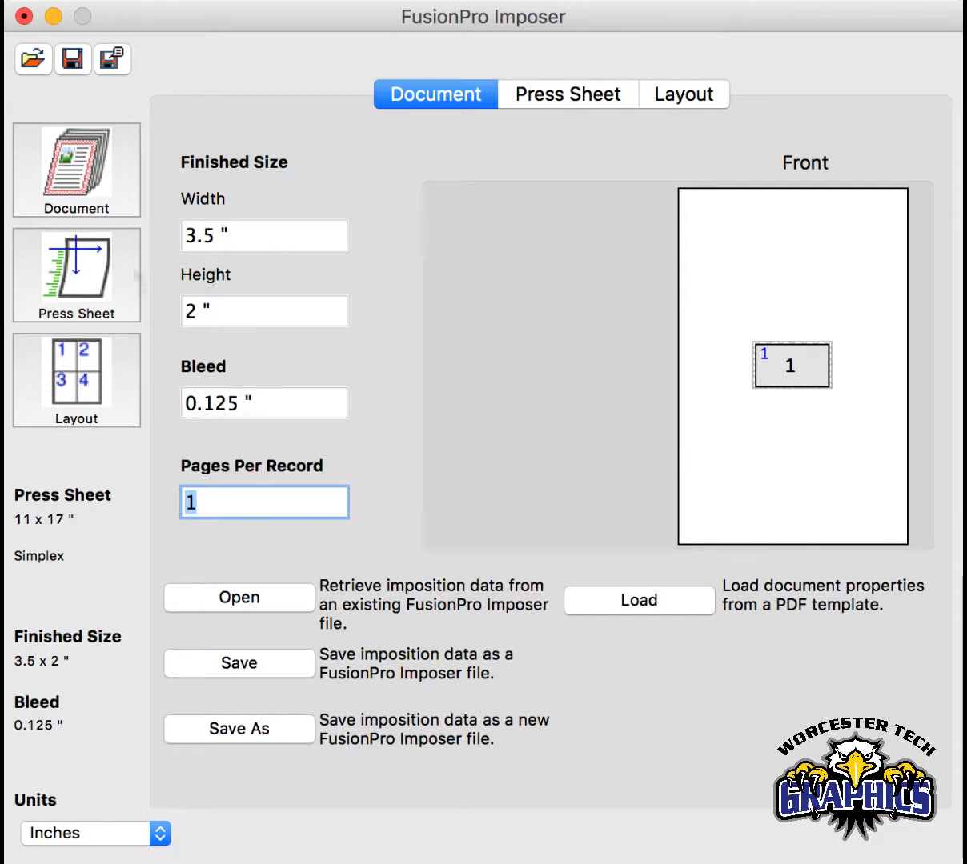
- Set the press sheet size to Letter (8.5" x 11")
left_click(86, 274)
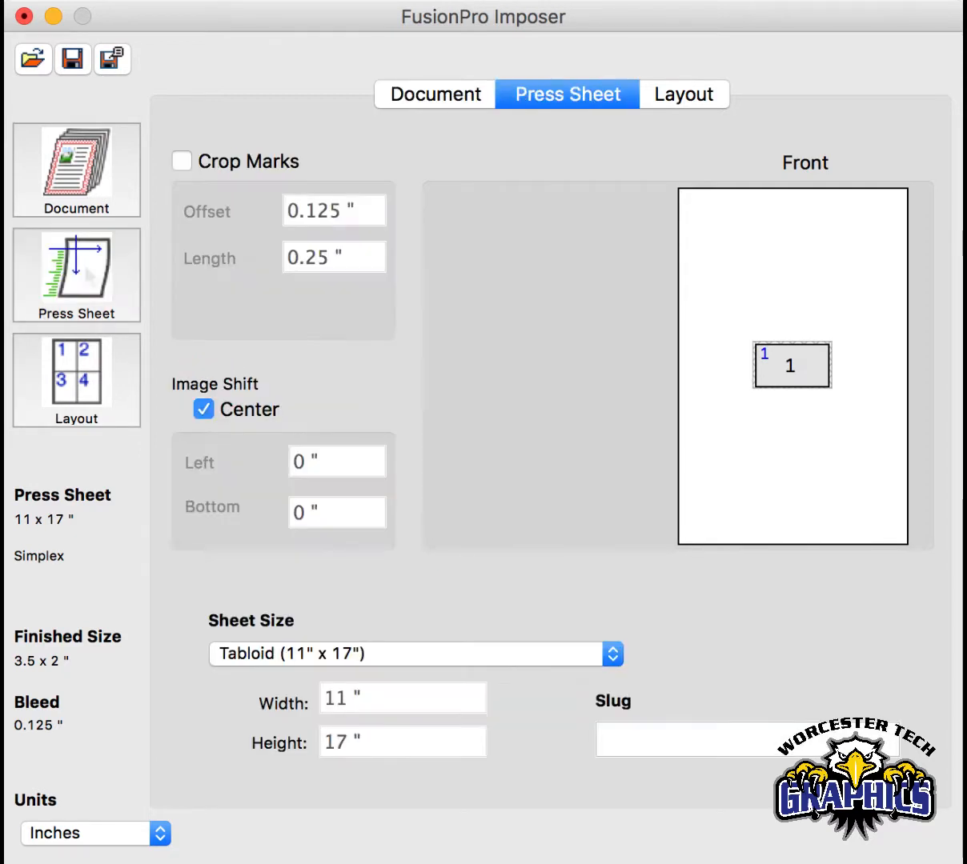
left_click(381, 656)
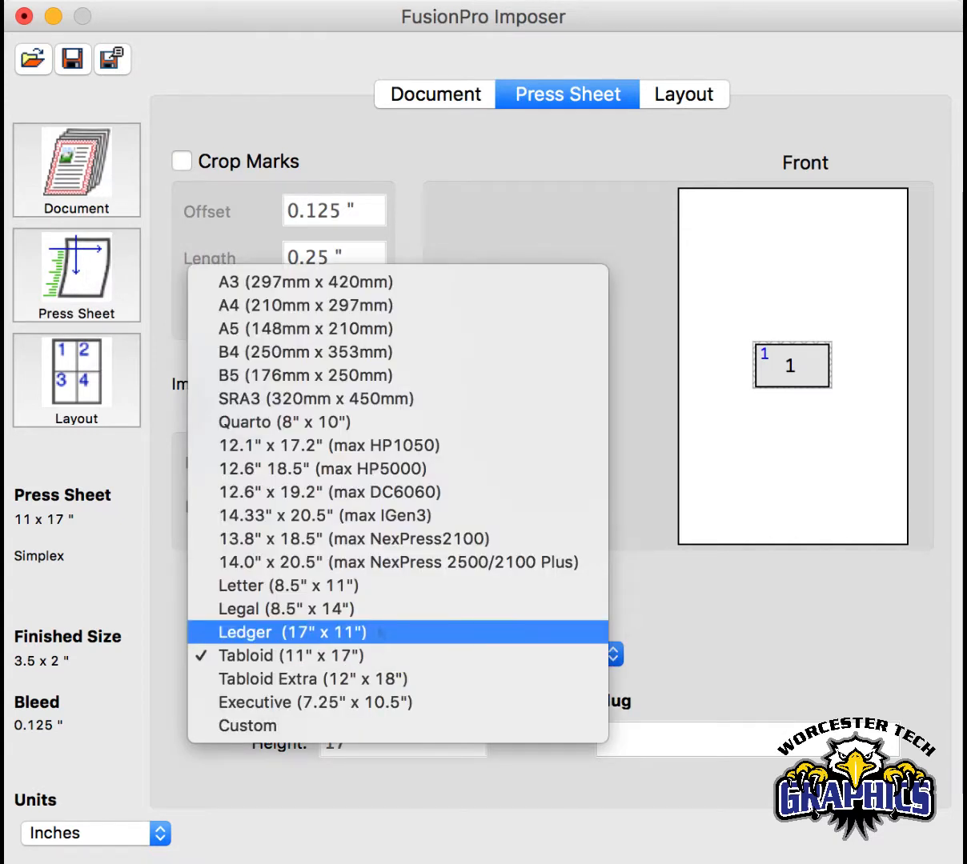
left_click(382, 602)
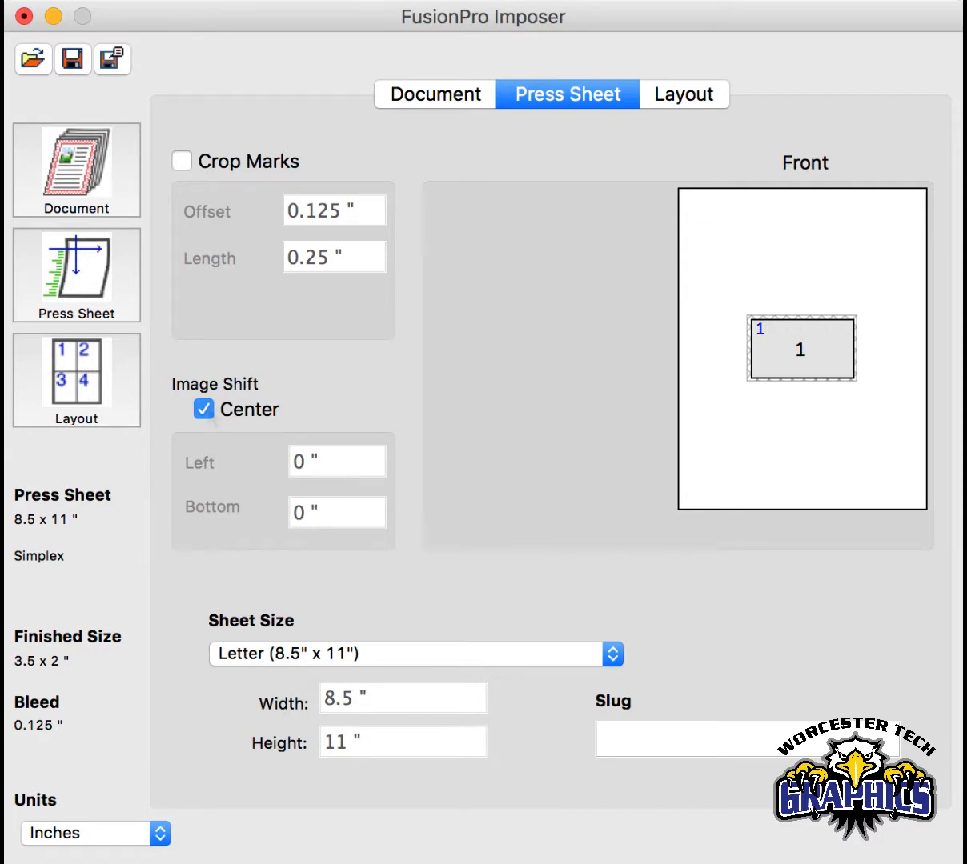
- Try an off-center image shift of 1 inch left and 1 inch bottom, and restore centering
left_click(205, 411)
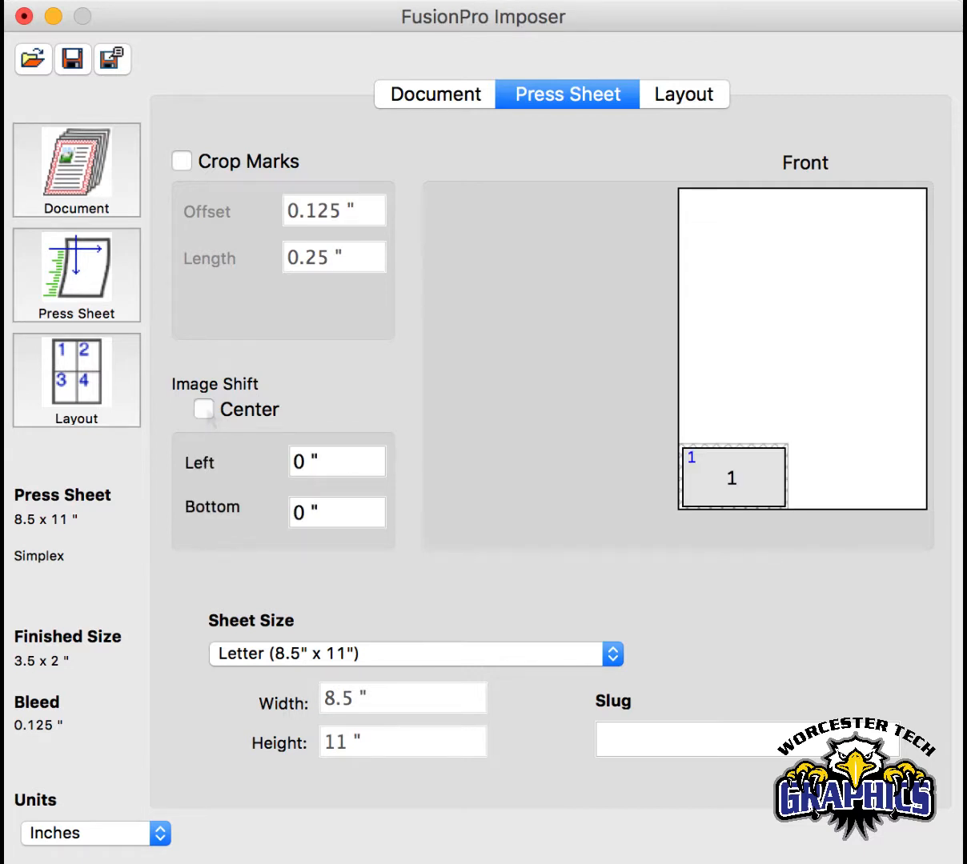
left_click(334, 464)
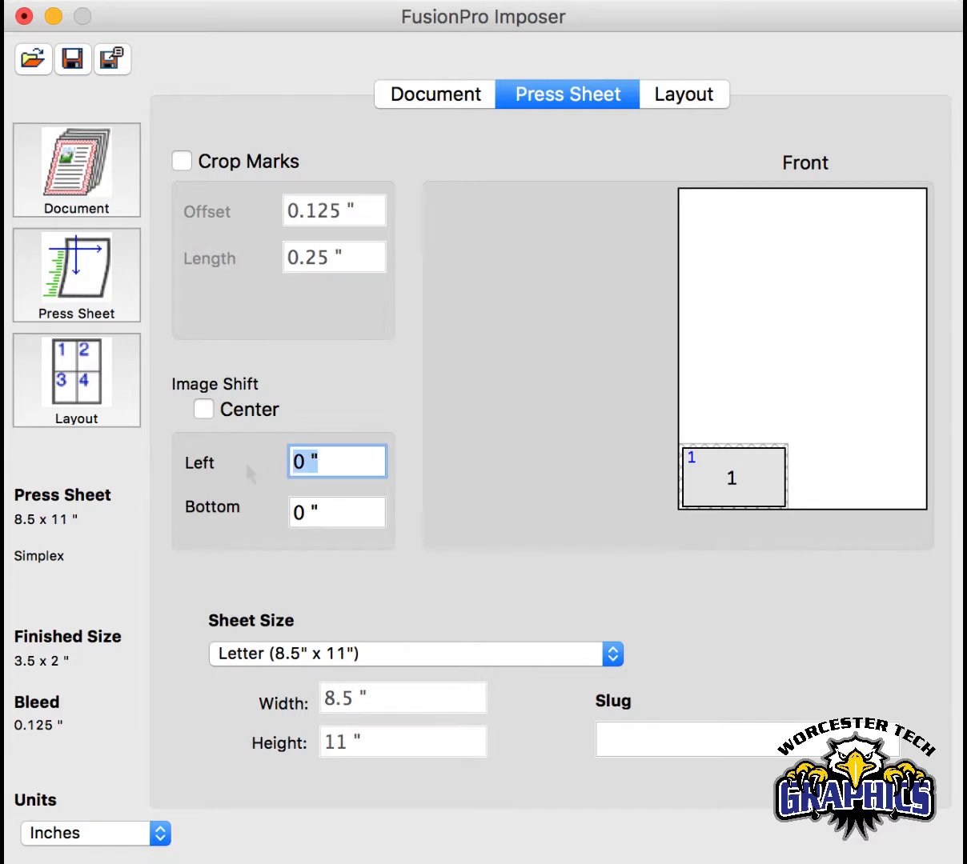
type("1")
key("Tab")
type("1")
key("Tab")
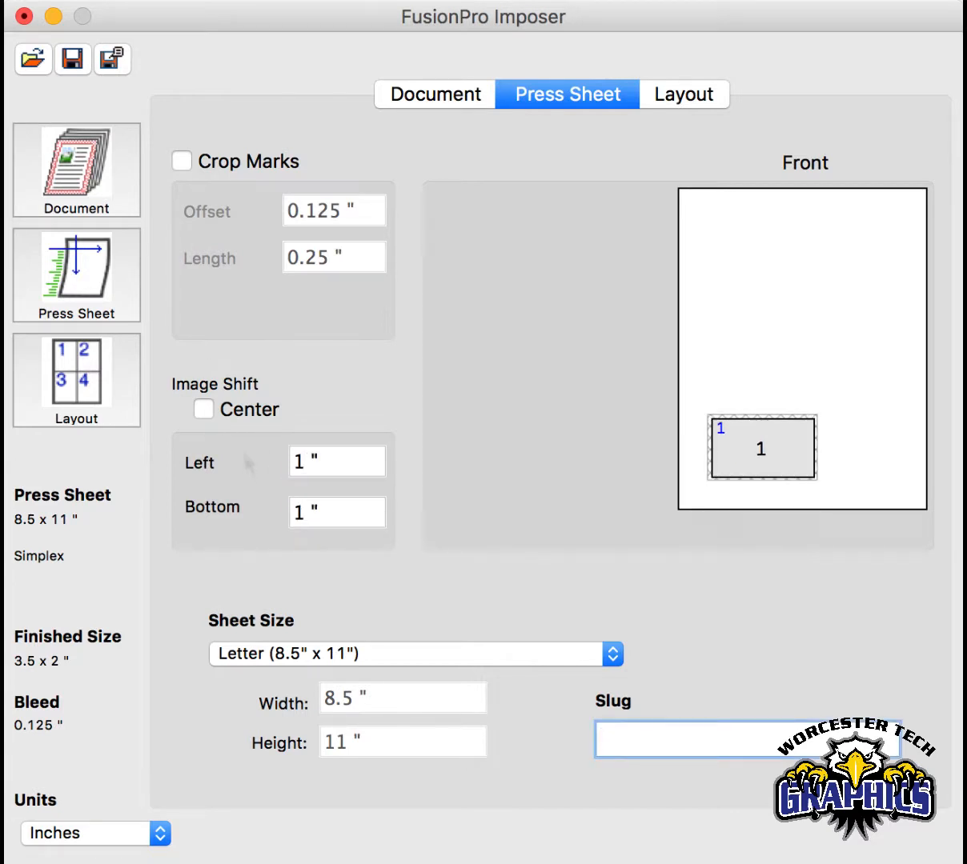
left_click(208, 396)
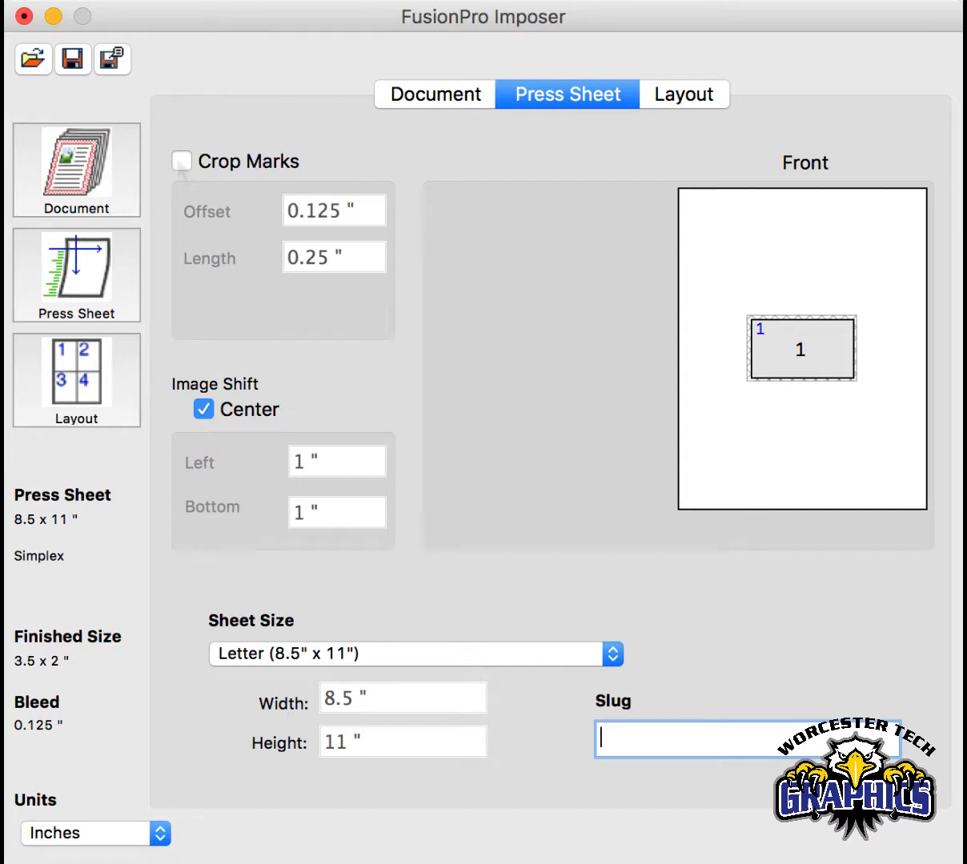
- Turn on crop marks for the press sheet
left_click(182, 162)
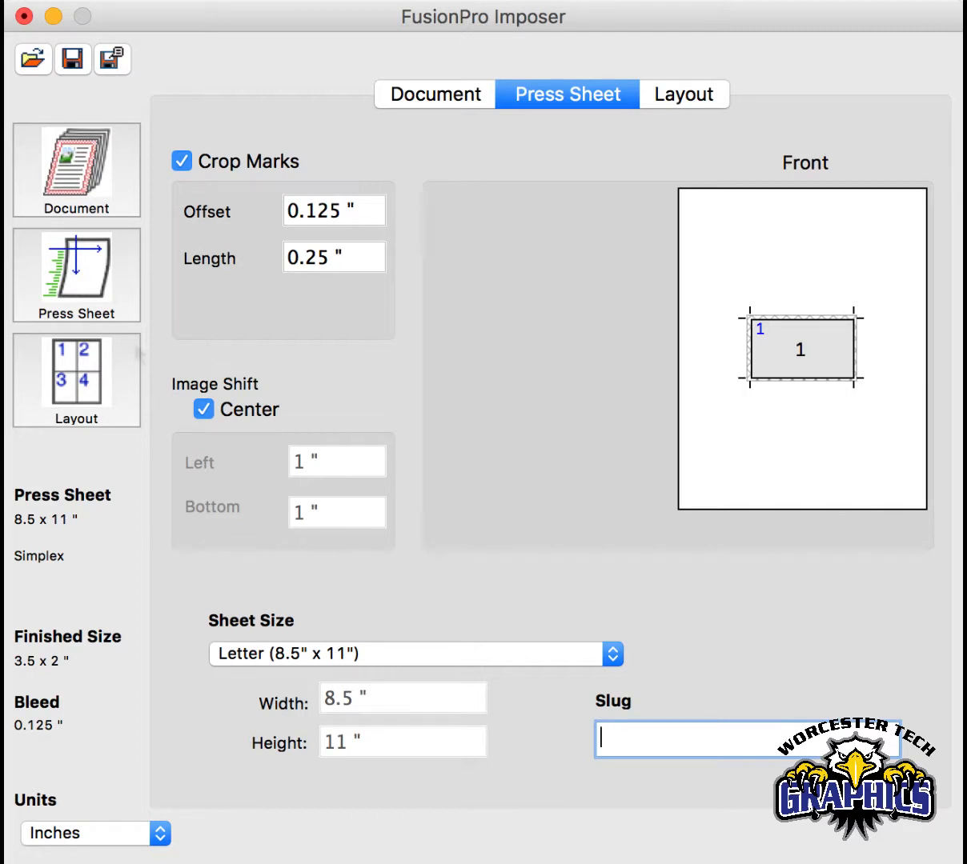
- In the layout's step and repeat settings, add a horizontal repeat with a count of 2 and 0 spacing
left_click(100, 390)
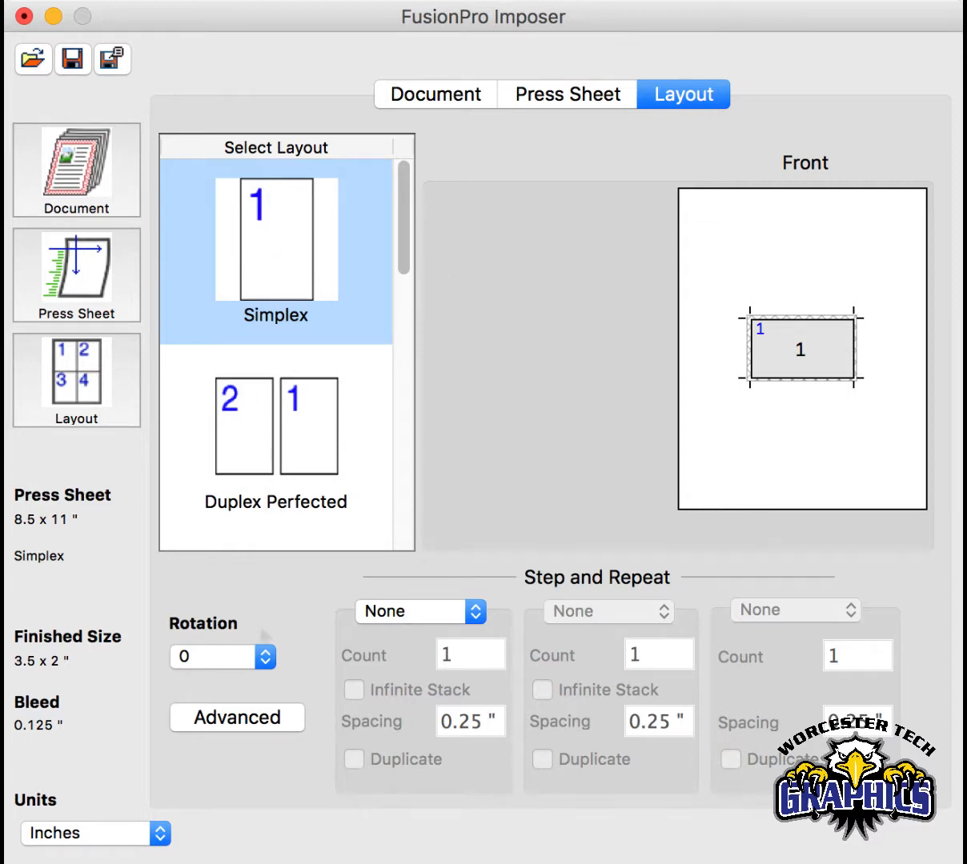
left_click(379, 620)
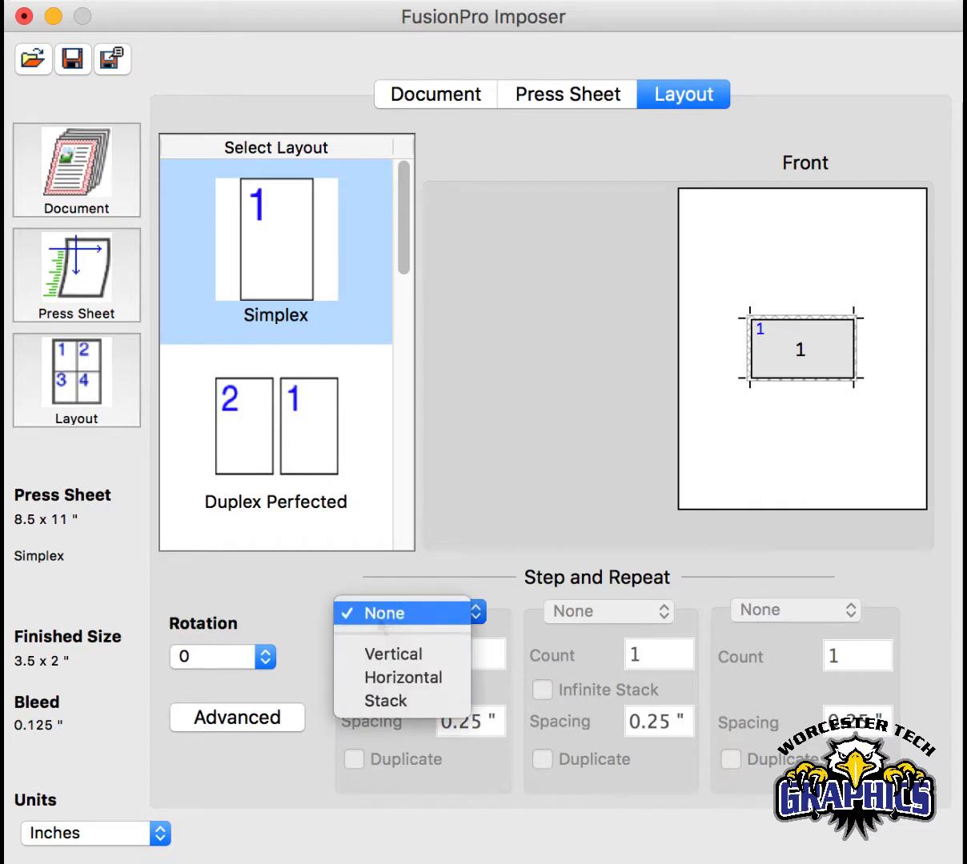
left_click(403, 670)
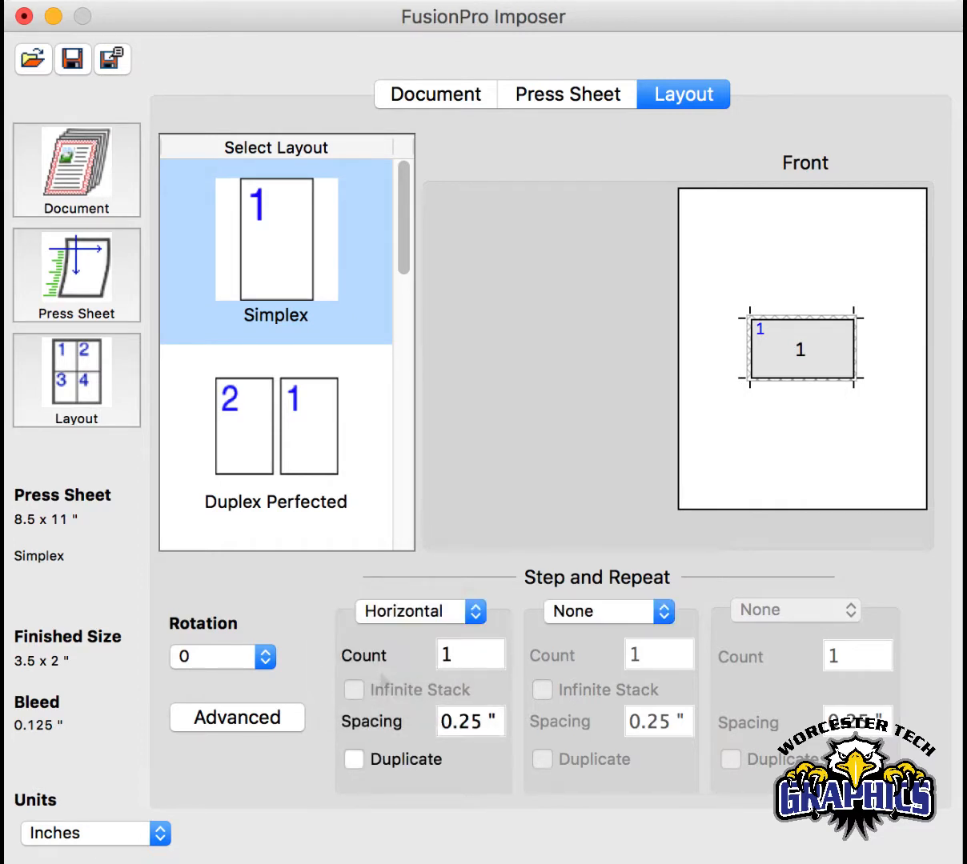
left_click(451, 655)
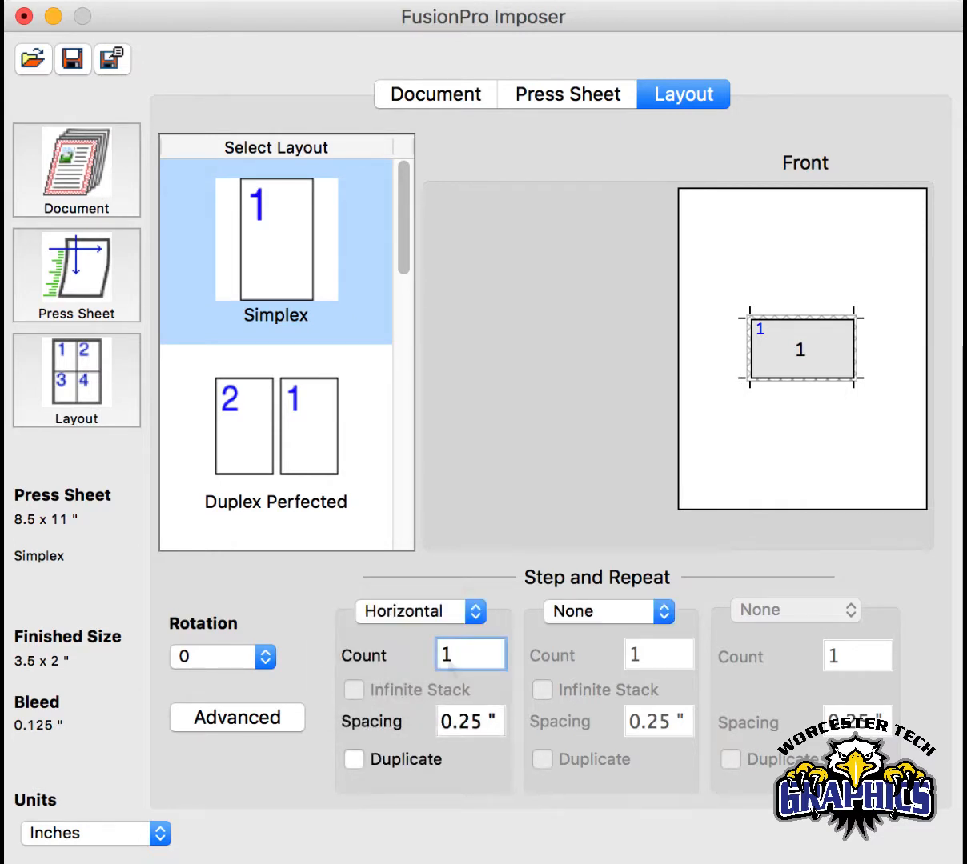
key("BackSpace")
type("2")
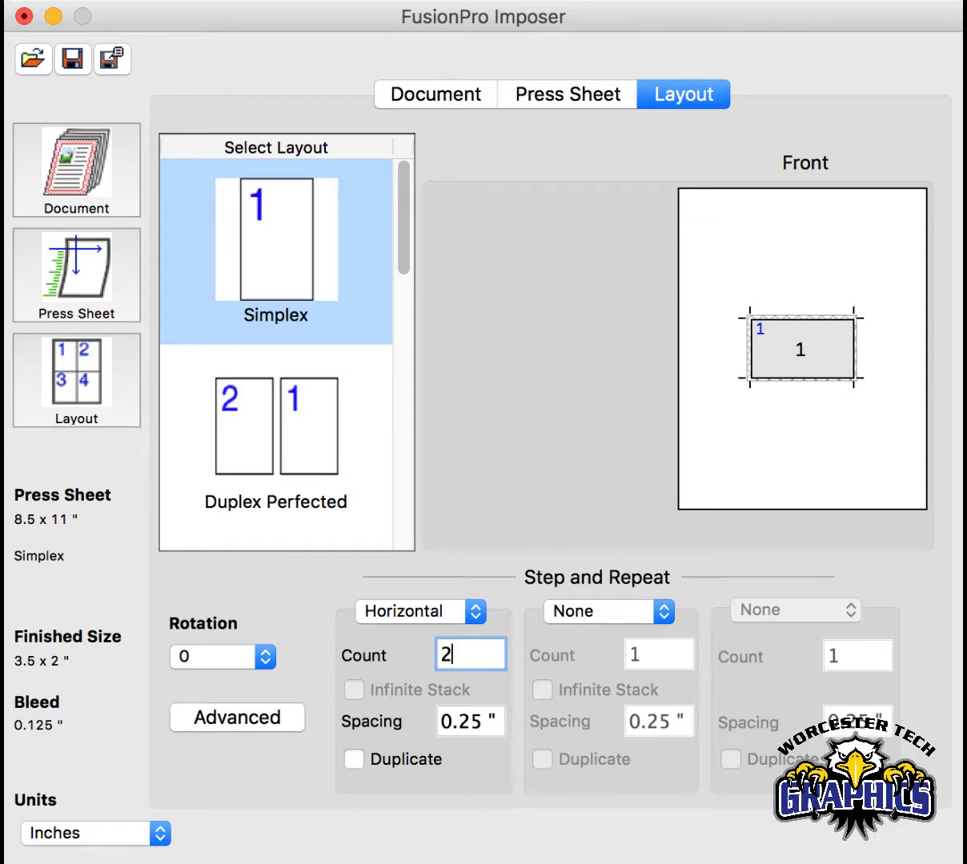
key("Tab")
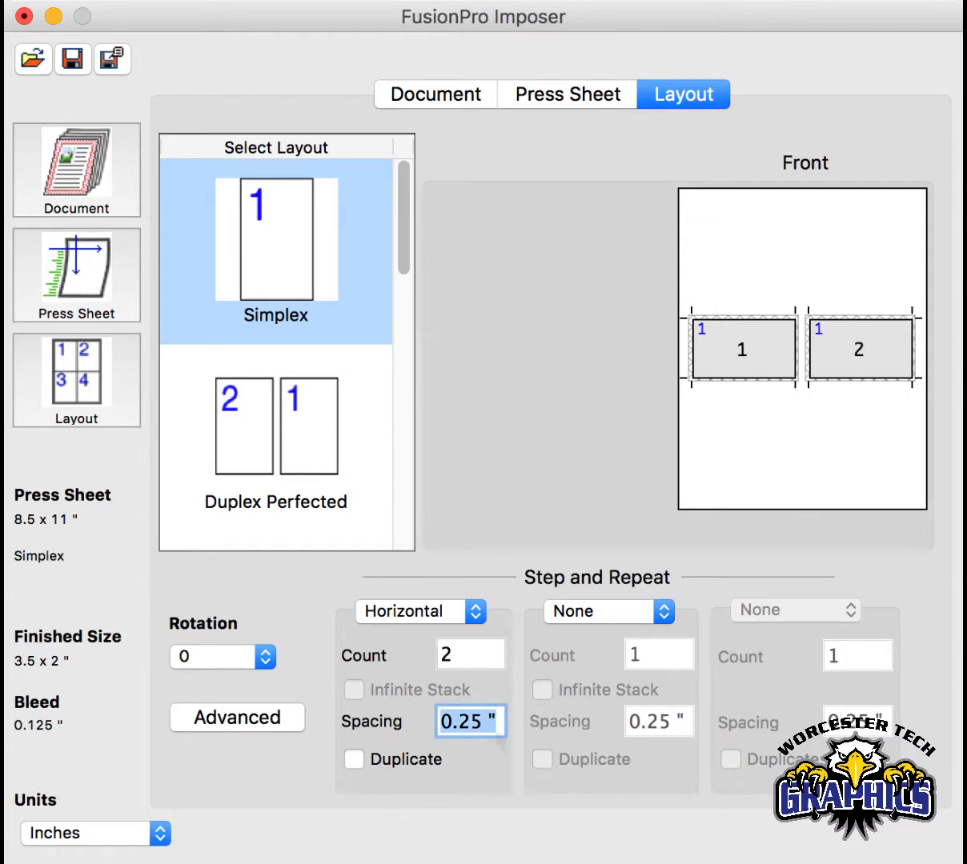
type("0")
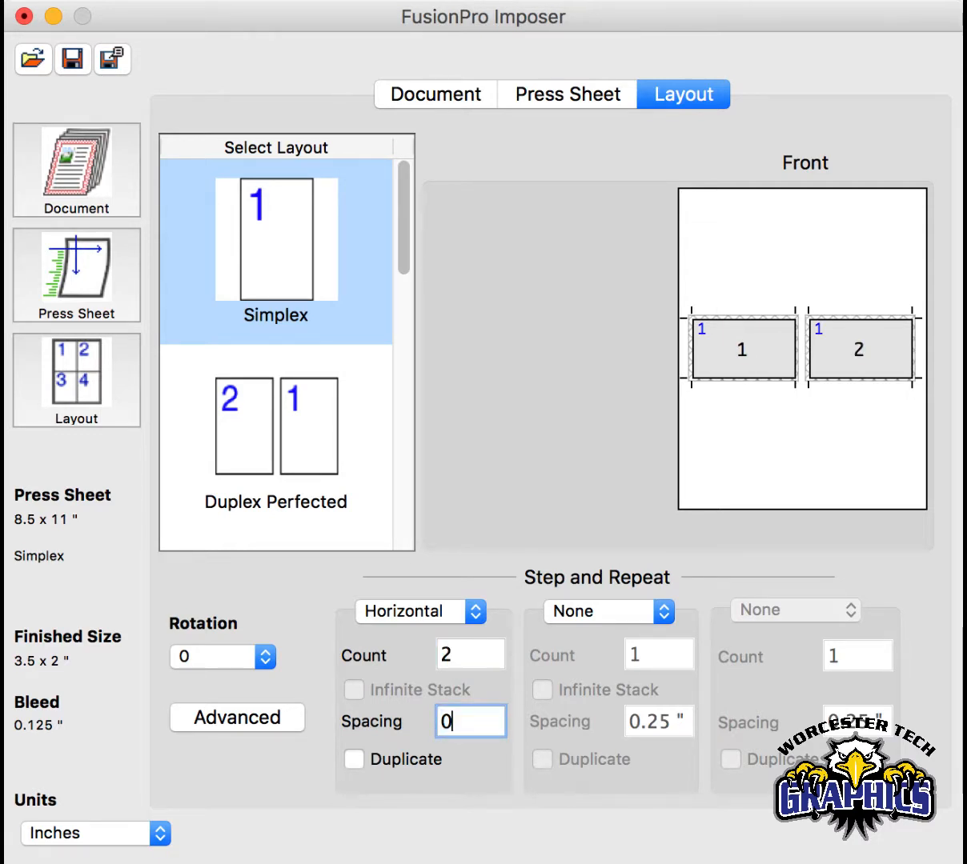
key("Tab")
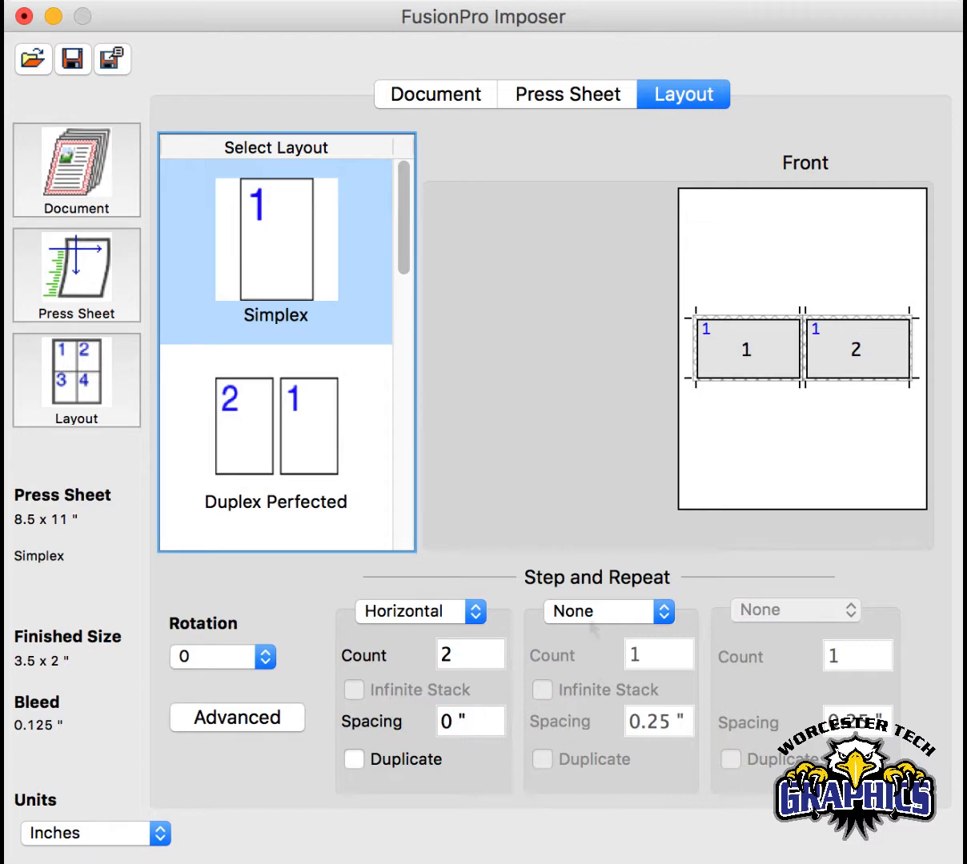
- Enable Duplicate for the horizontal repeat, comparing the layout with the option off and on
left_click(400, 764)
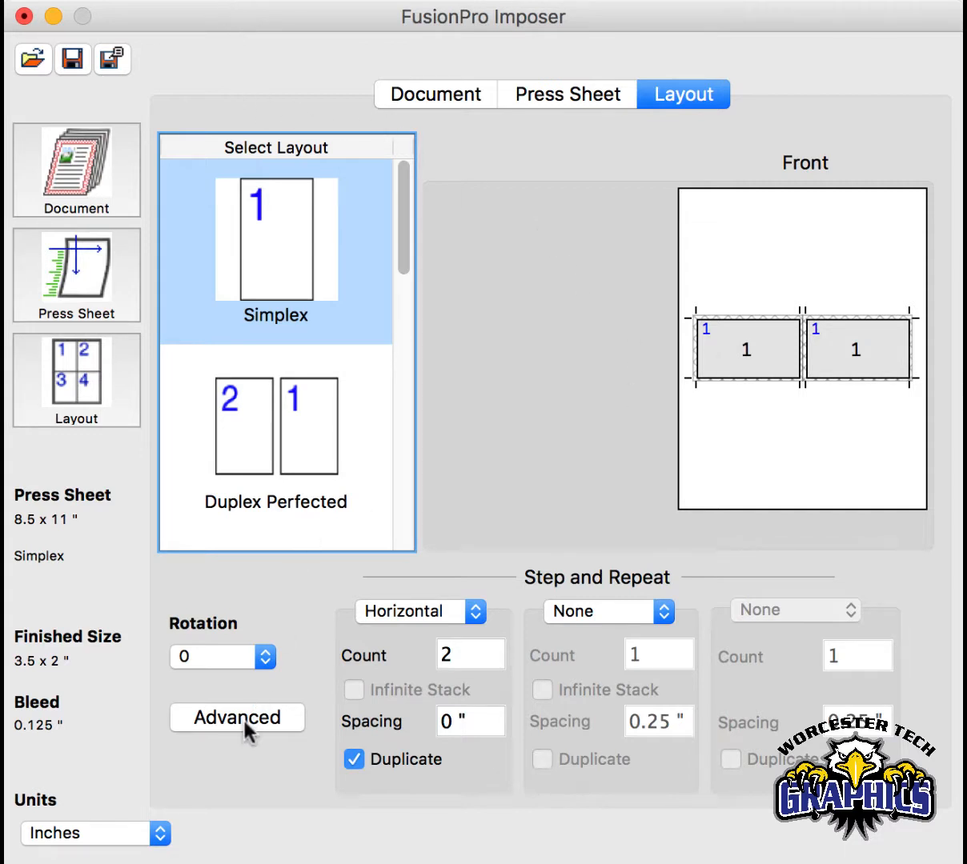
left_click(357, 760)
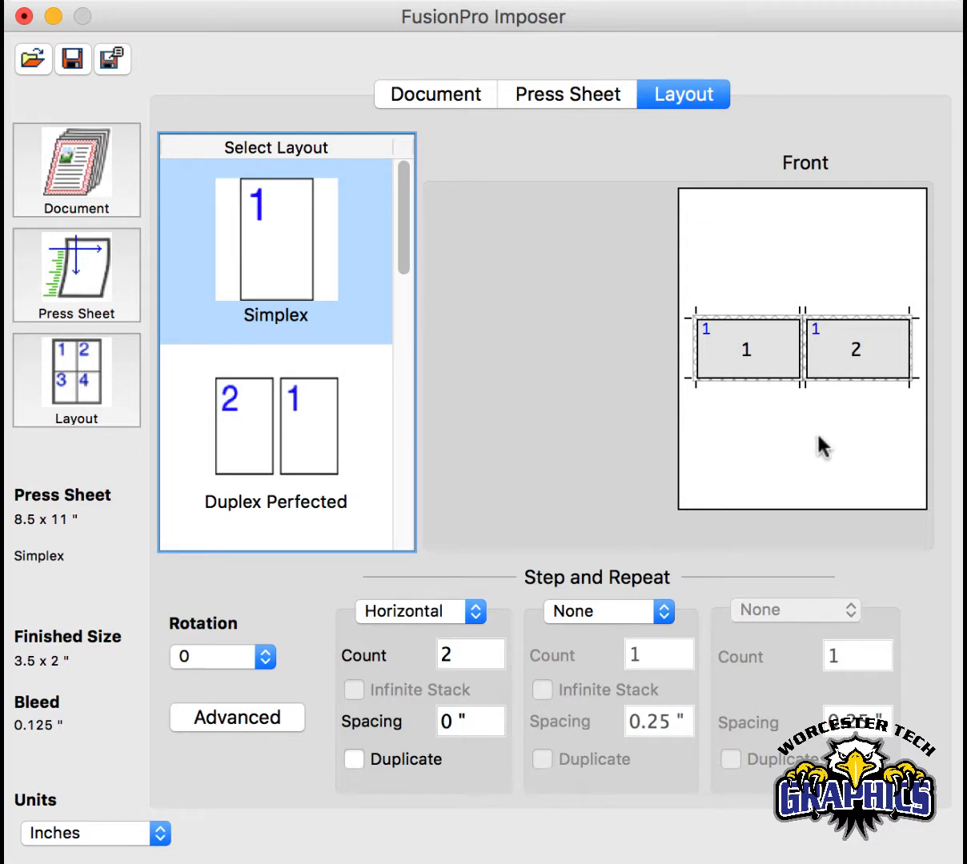
left_click(352, 758)
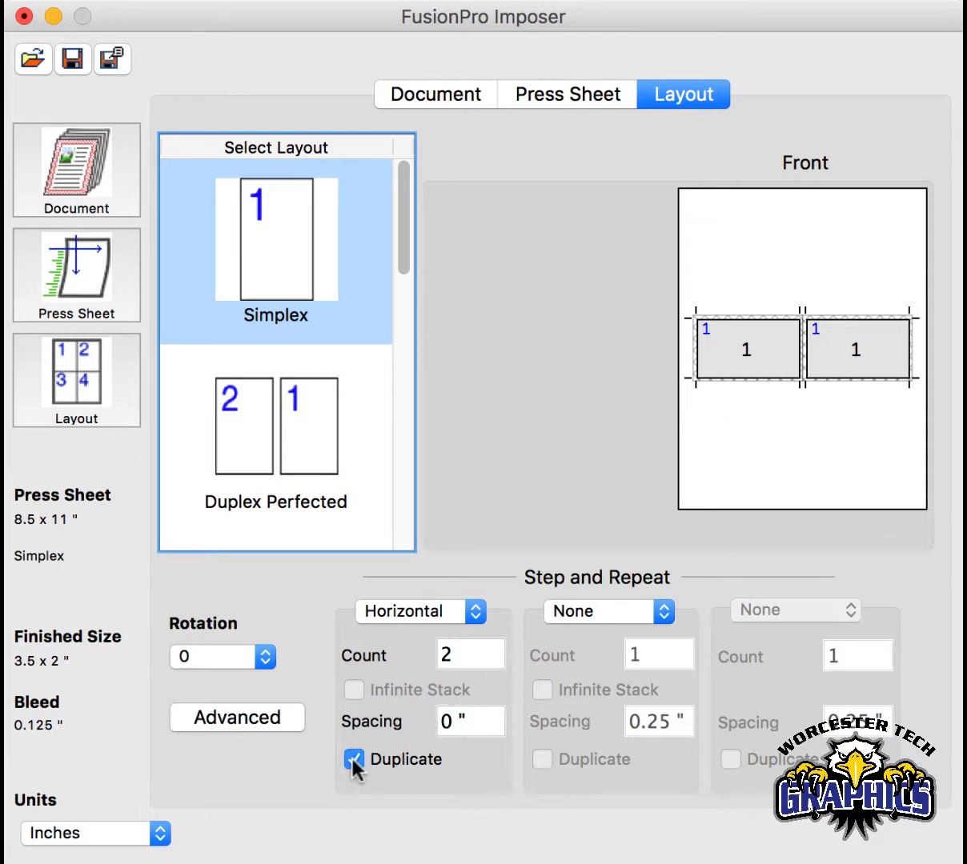
- Add a vertical repeat as the second step and repeat direction, with a count of 5 and 0 spacing
left_click(583, 614)
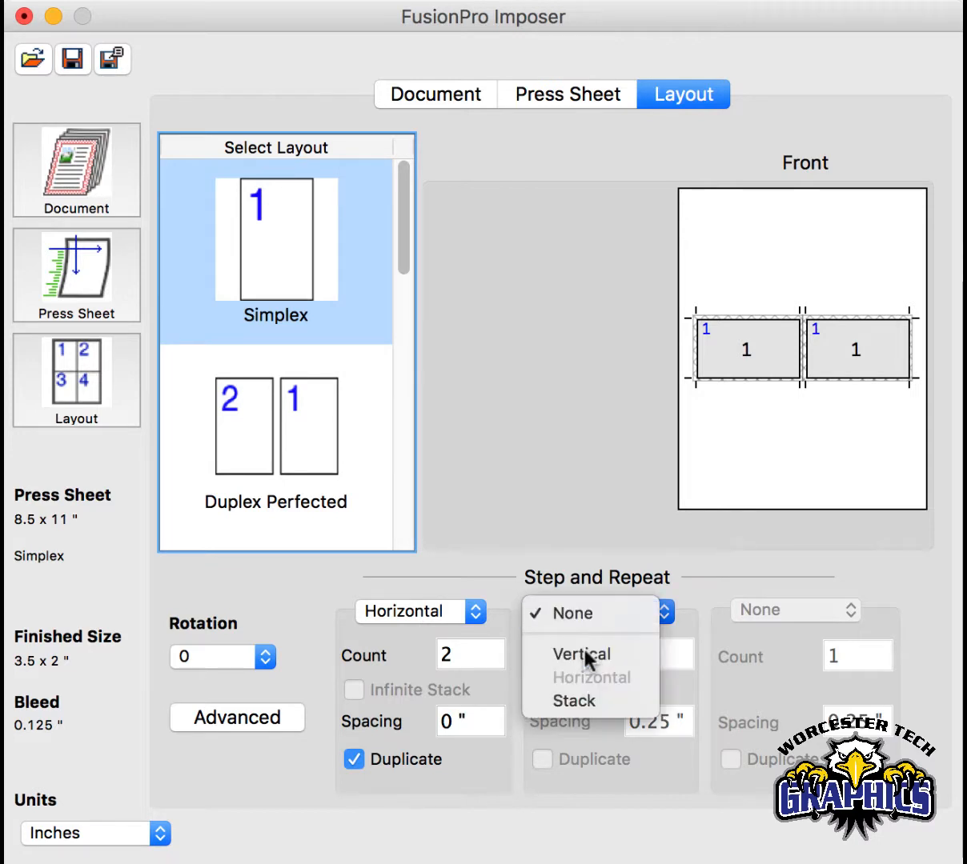
left_click(584, 655)
left_click(641, 654)
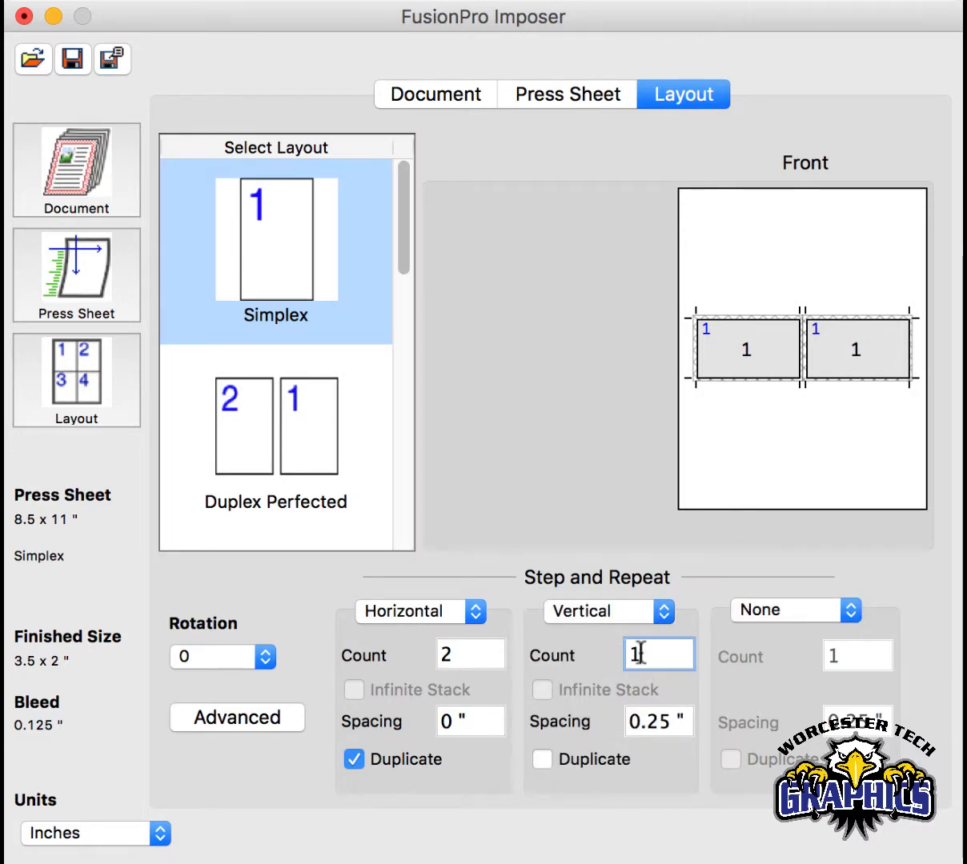
left_click_drag(641, 654, 620, 654)
type("5")
key("Tab")
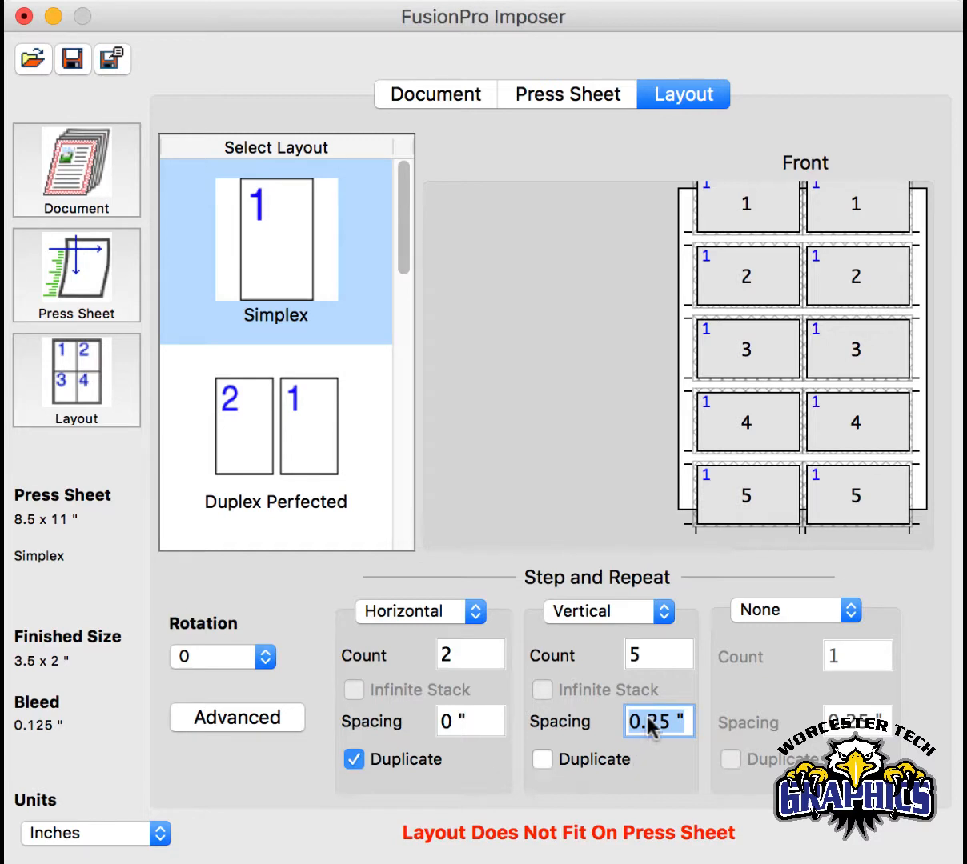
type("0")
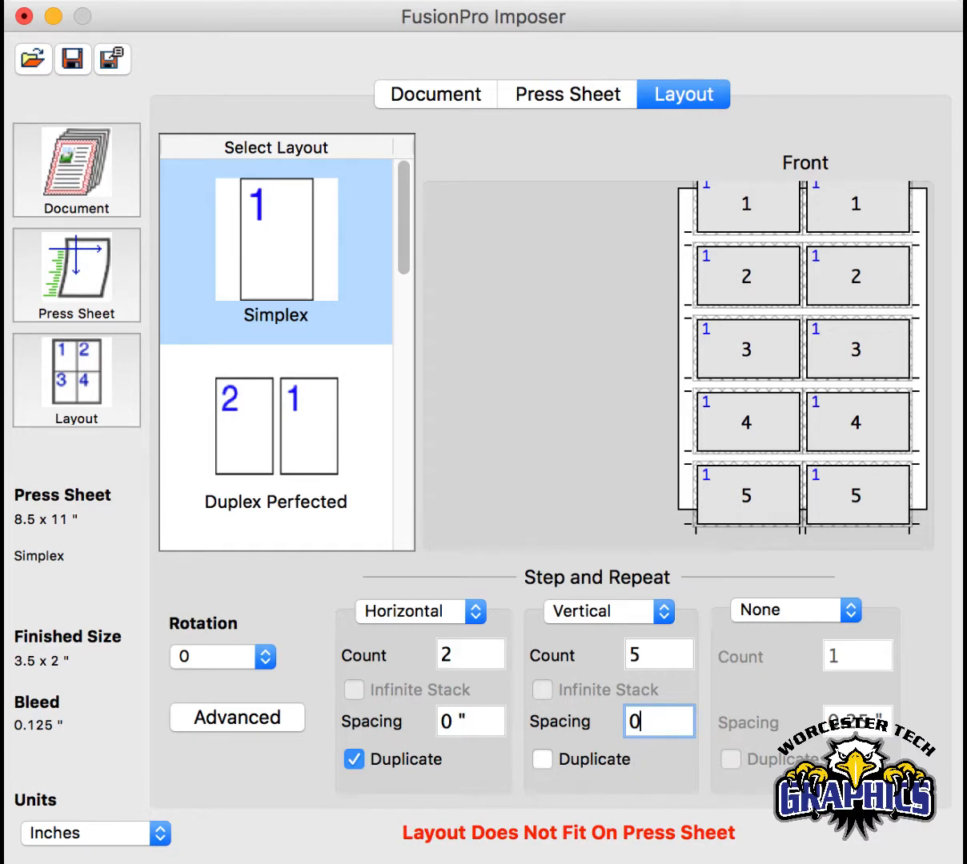
key("Return")
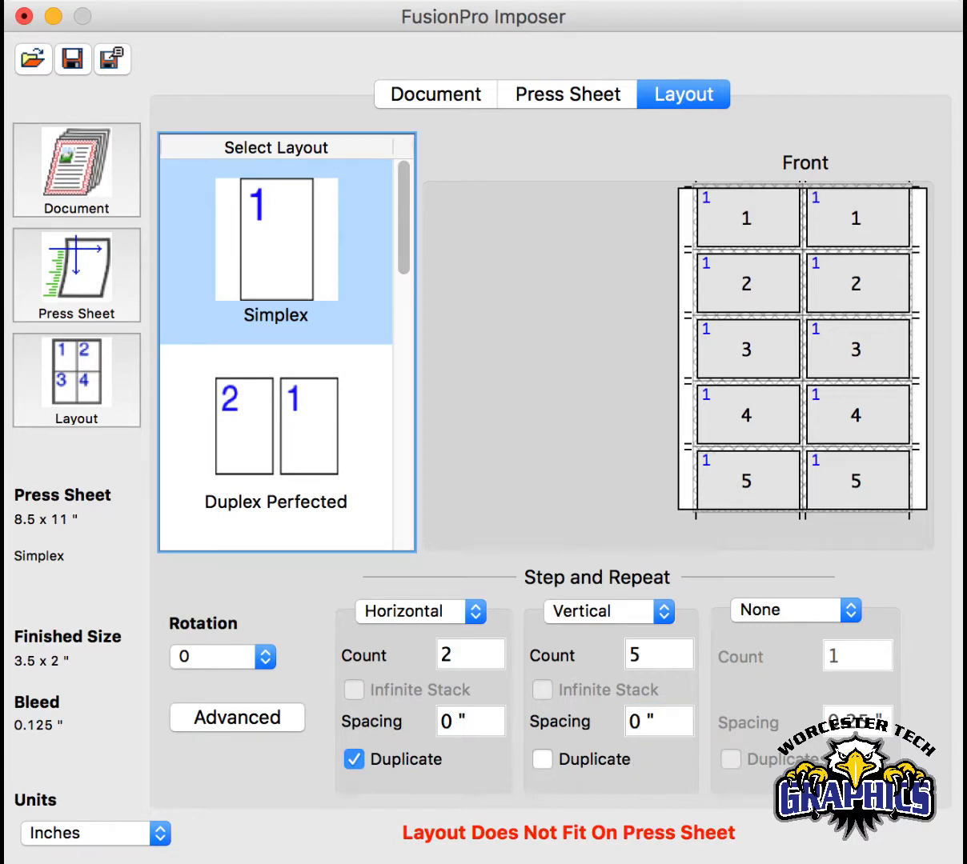
- Set the vertical repeat's count to 4 and enable Duplicate for it
left_click(655, 658)
key("BackSpace")
type("4")
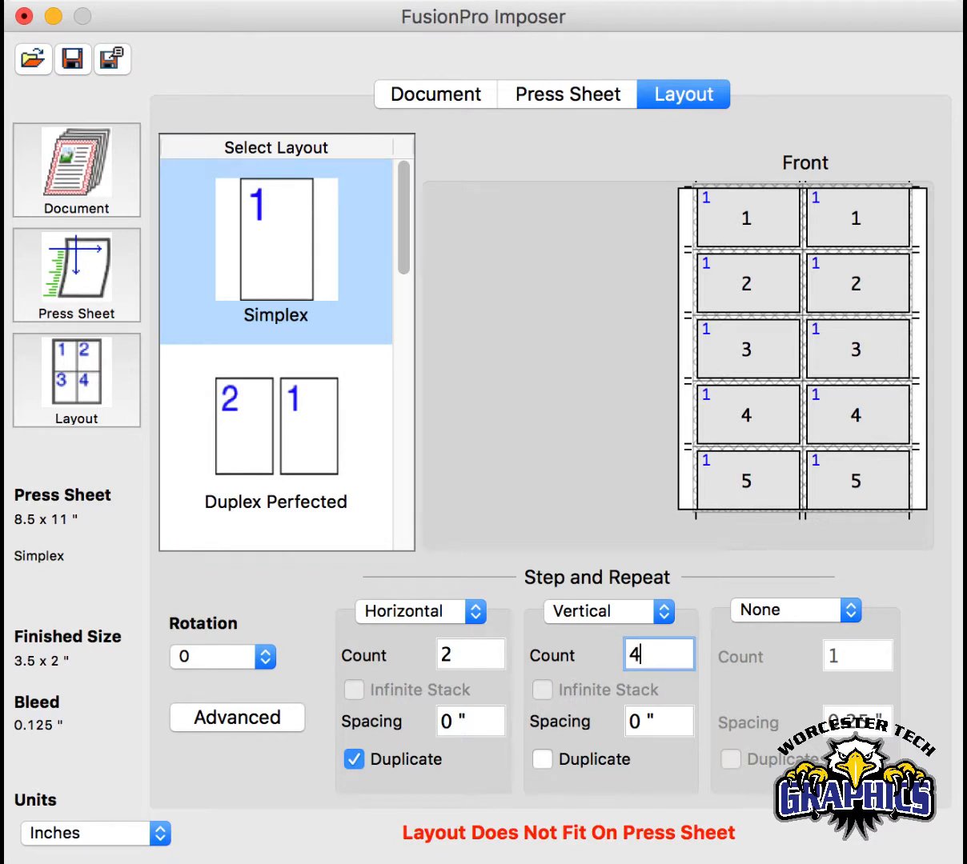
key("Tab")
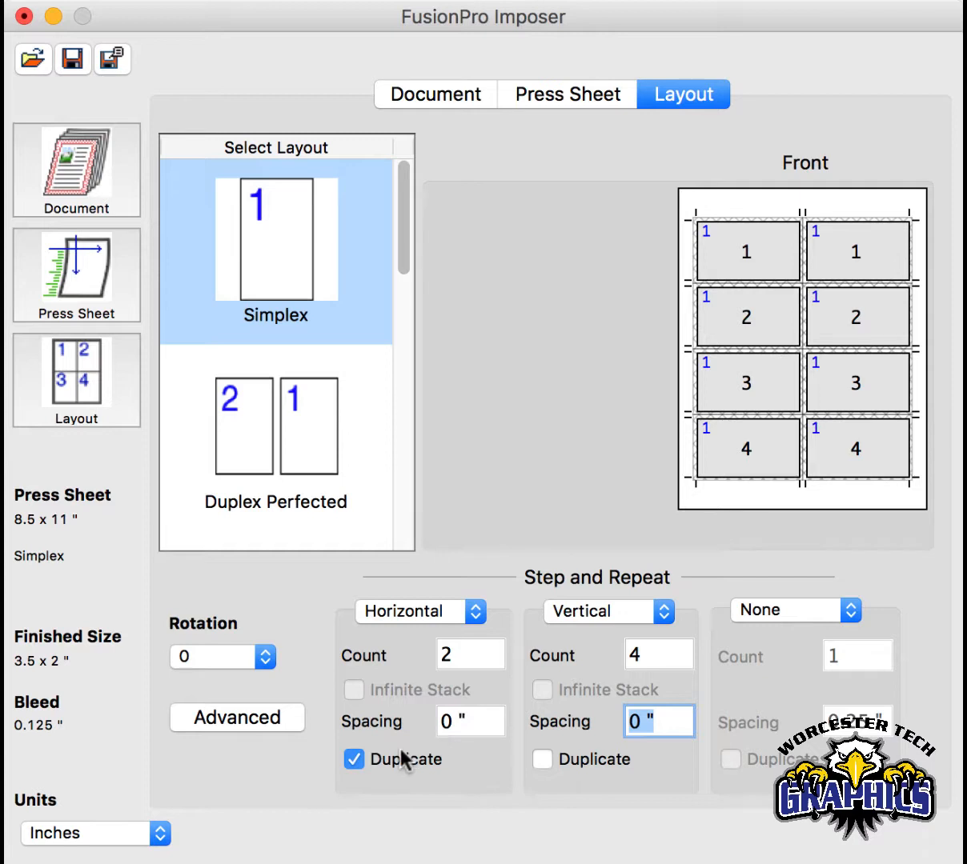
left_click(543, 761)
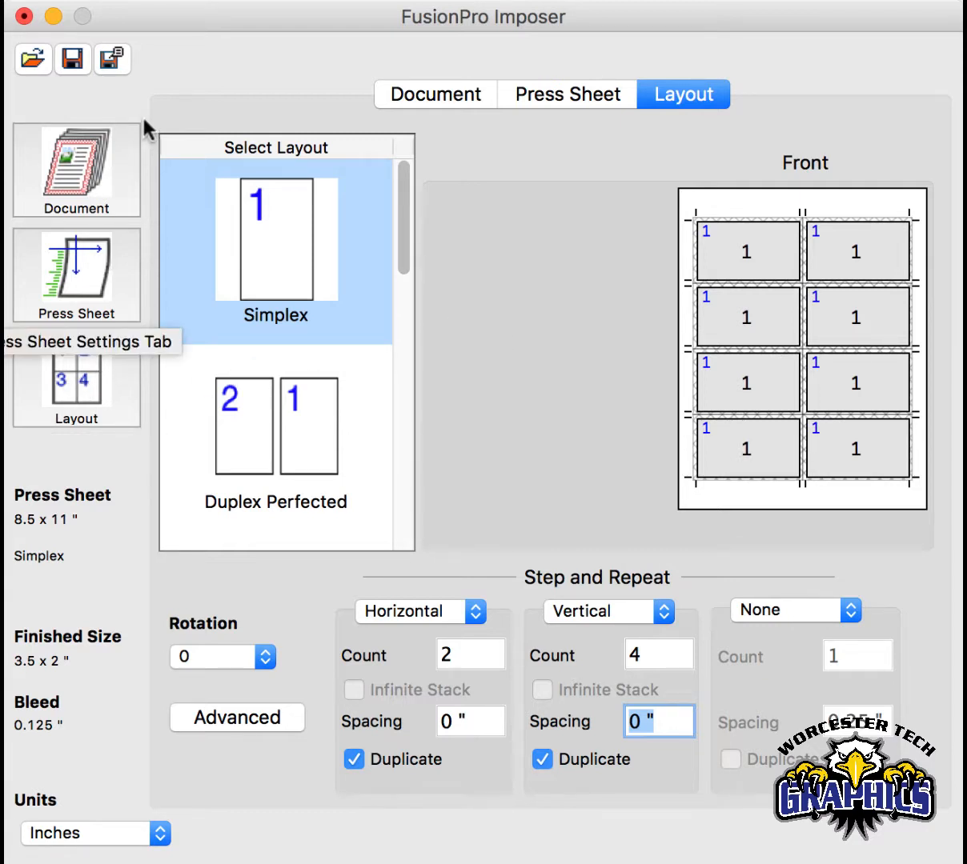
- Save the imposition definition as "8up Bcard_with Bleed.fpi" in the Tutorial Graphics Bus. Card folder
left_click(109, 62)
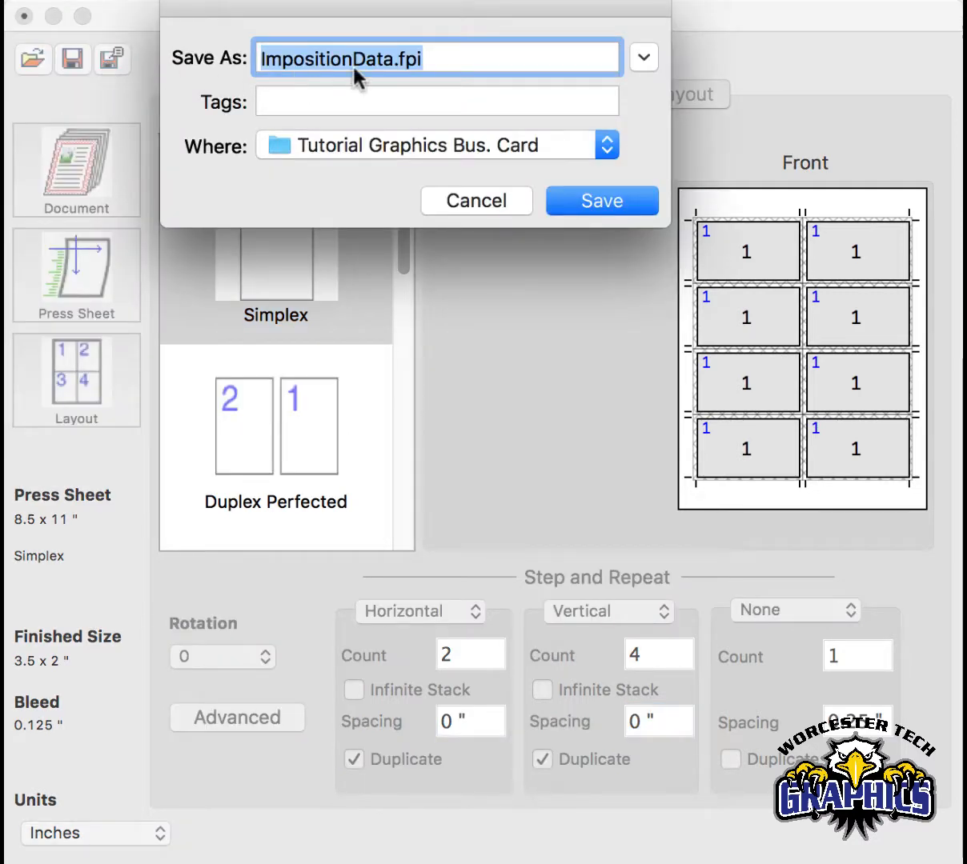
left_click(366, 67)
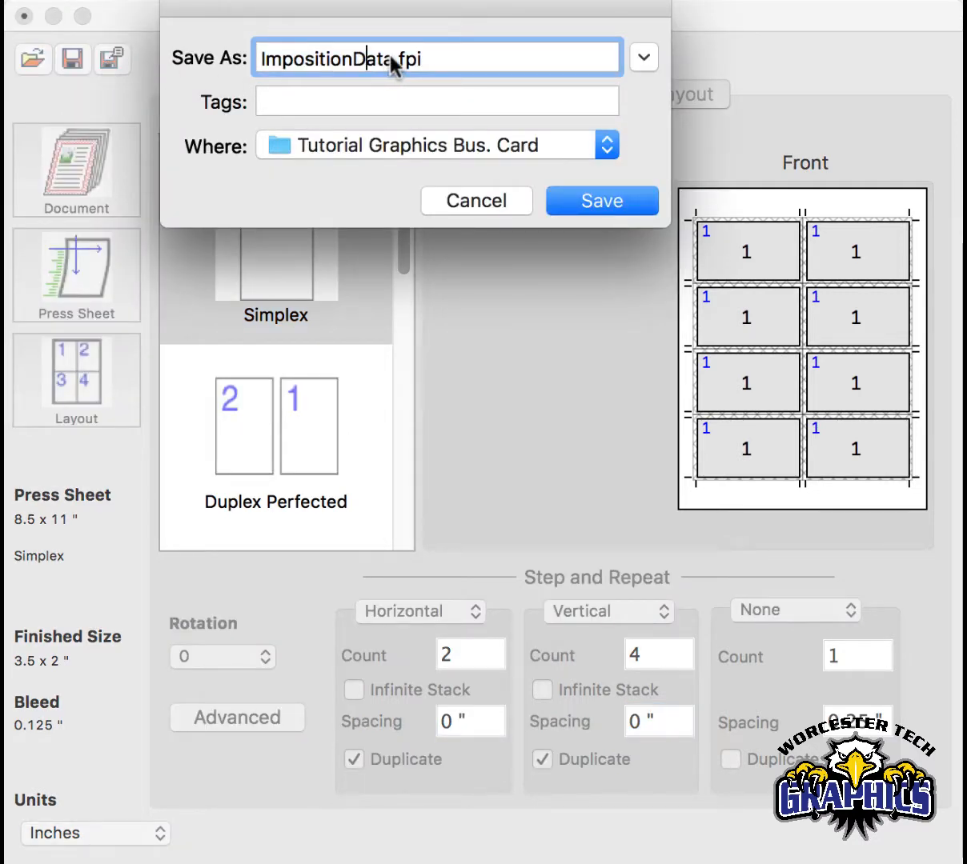
left_click_drag(390, 61, 222, 53)
type("8up ")
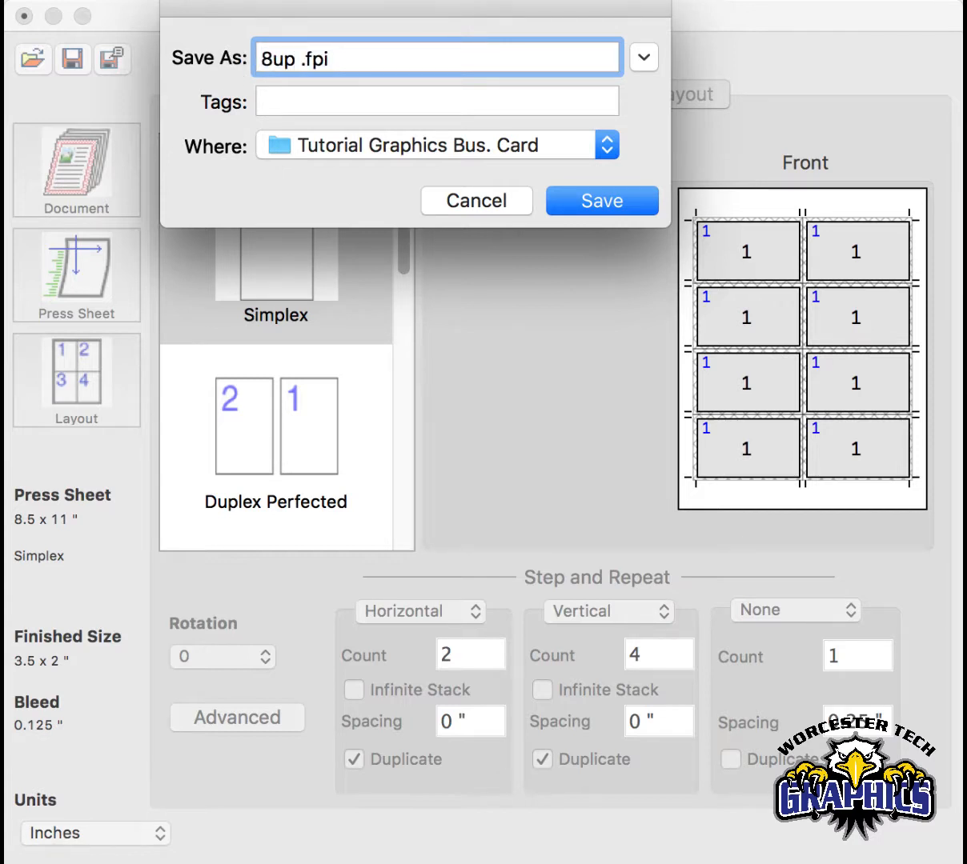
type("Bcard")
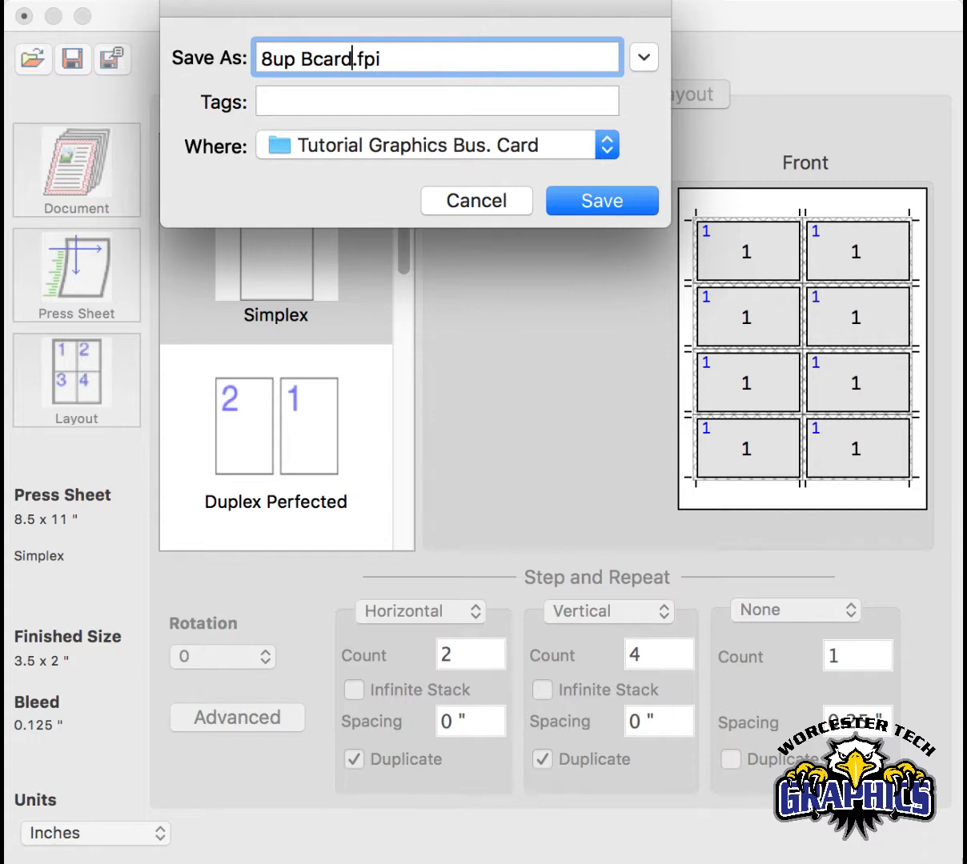
type("_with ")
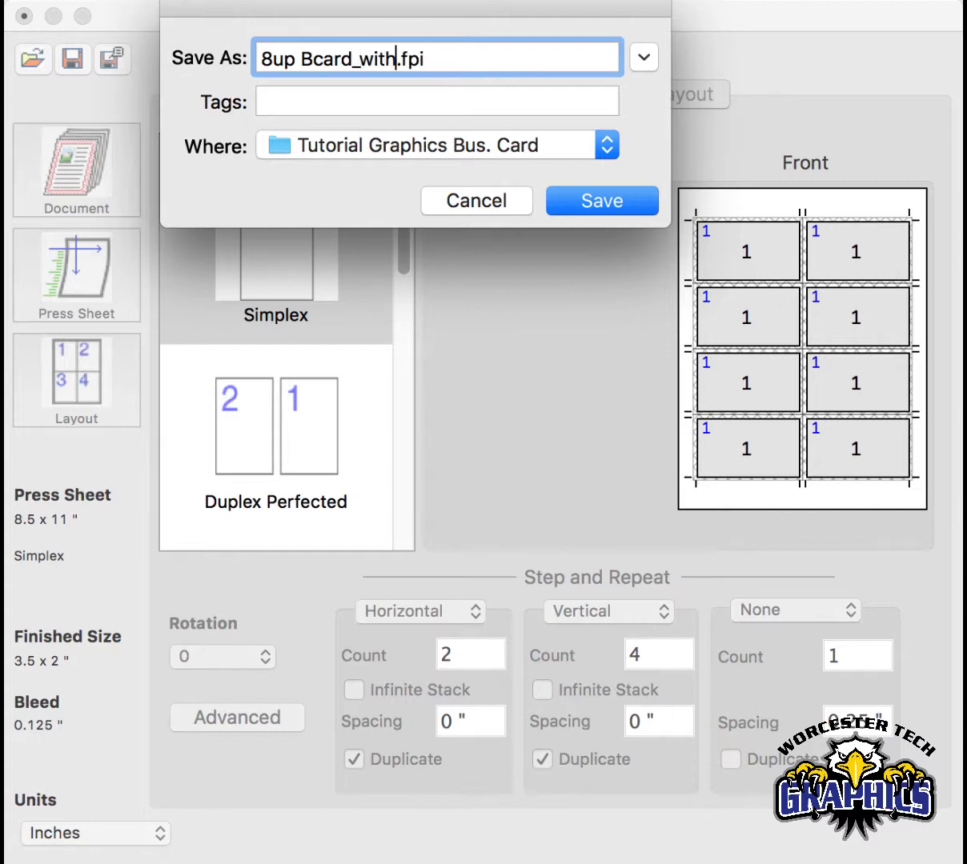
type("Bleed")
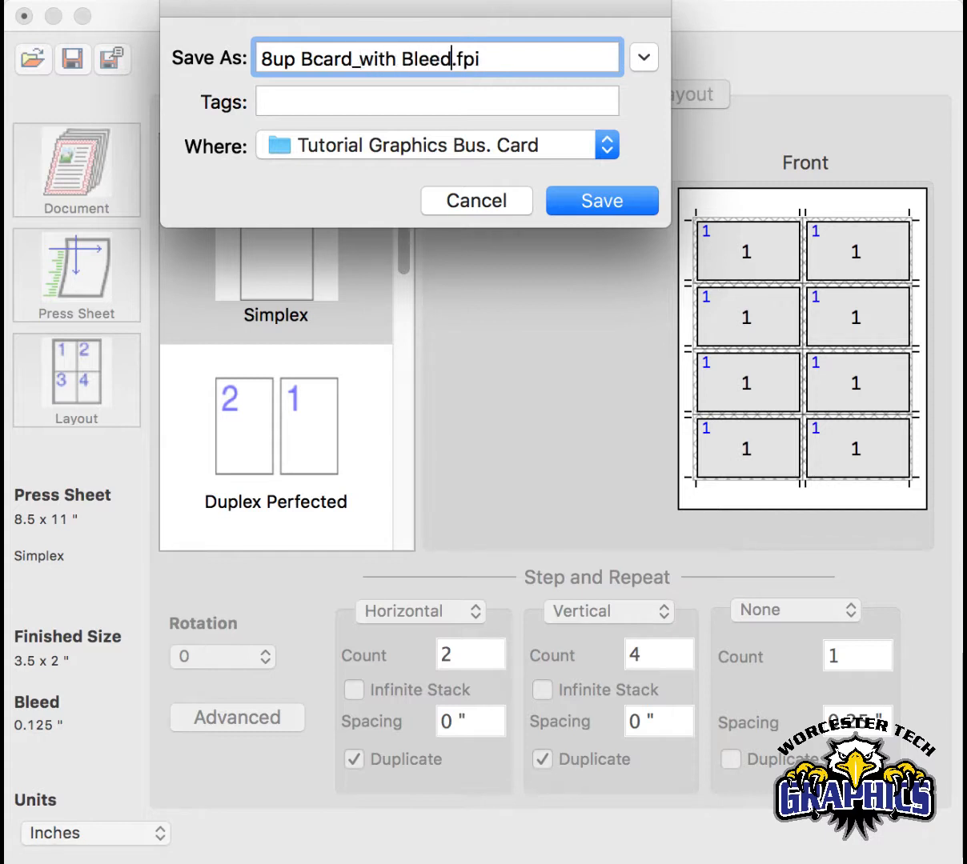
left_click(596, 204)
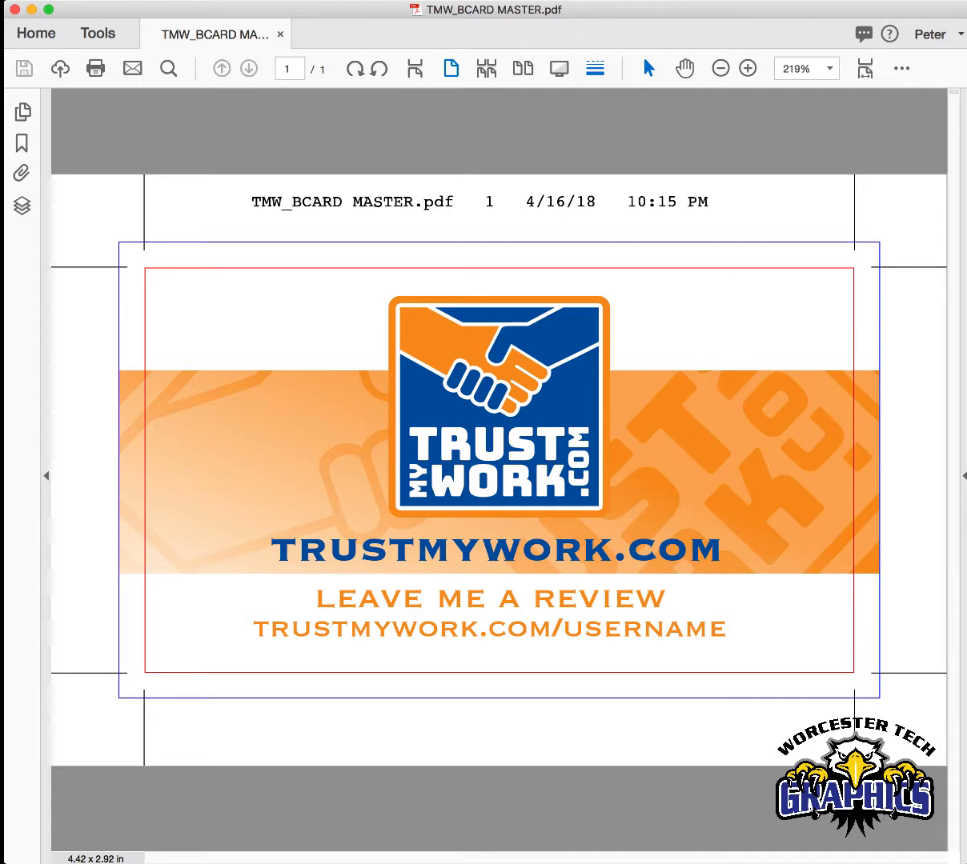
left_click(140, 0)
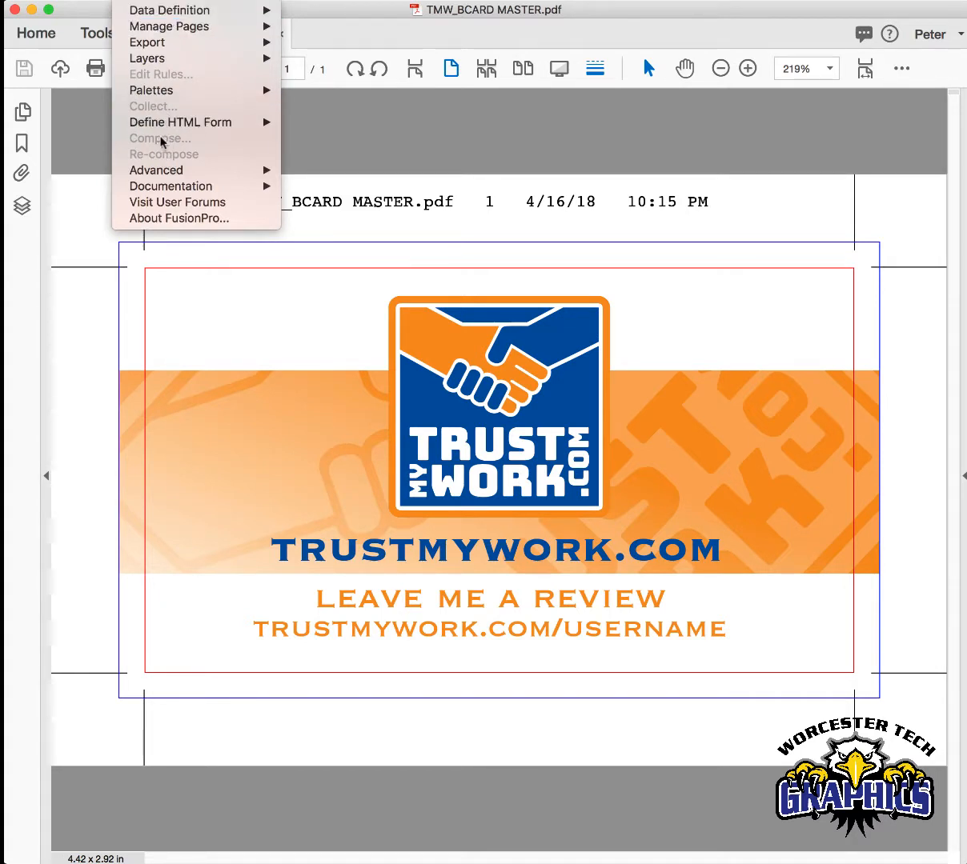
left_click(140, 0)
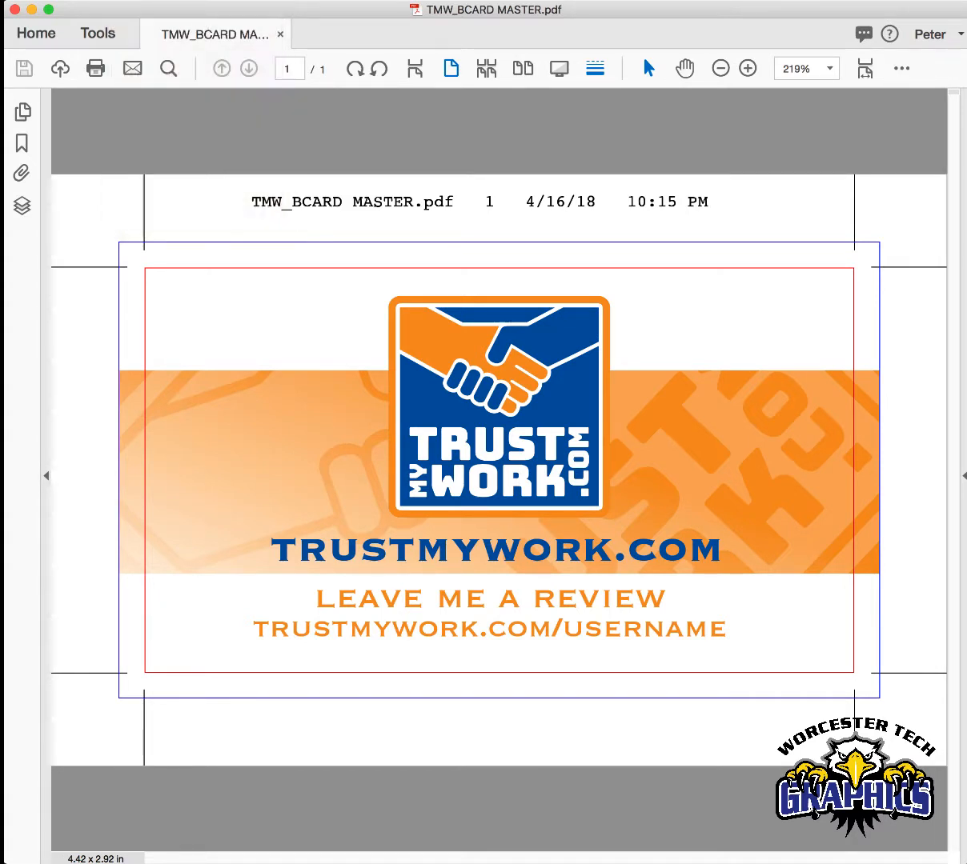
left_click(140, 0)
mouse_move(184, 10)
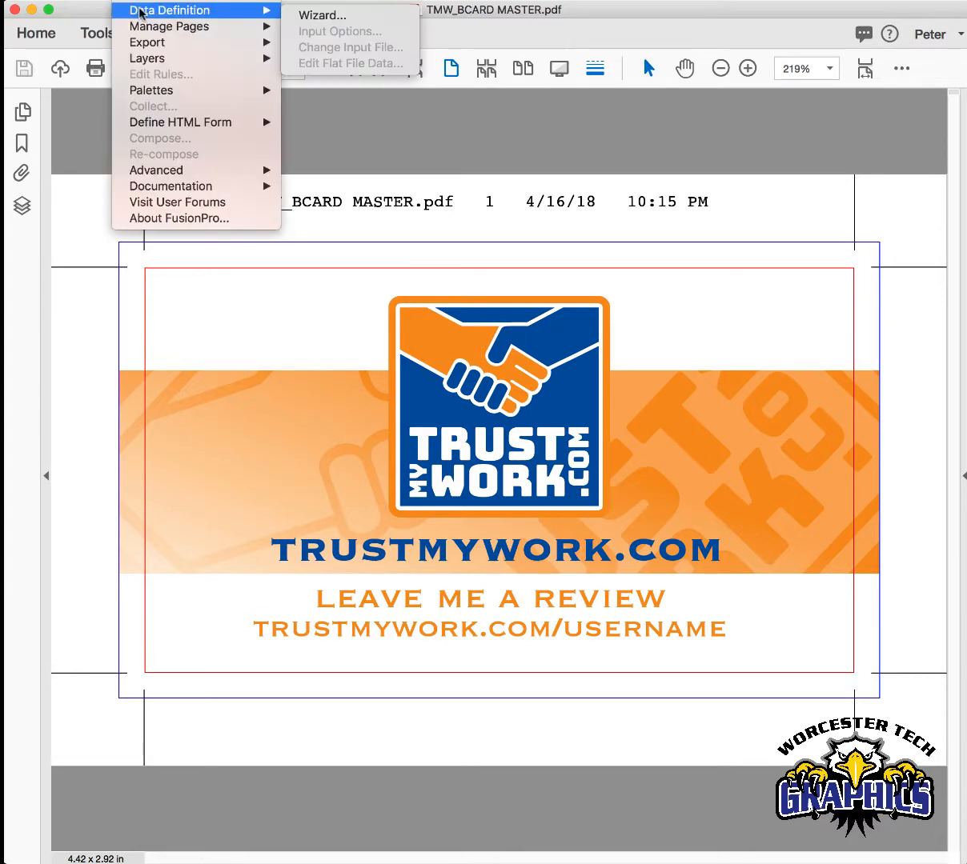
left_click(331, 24)
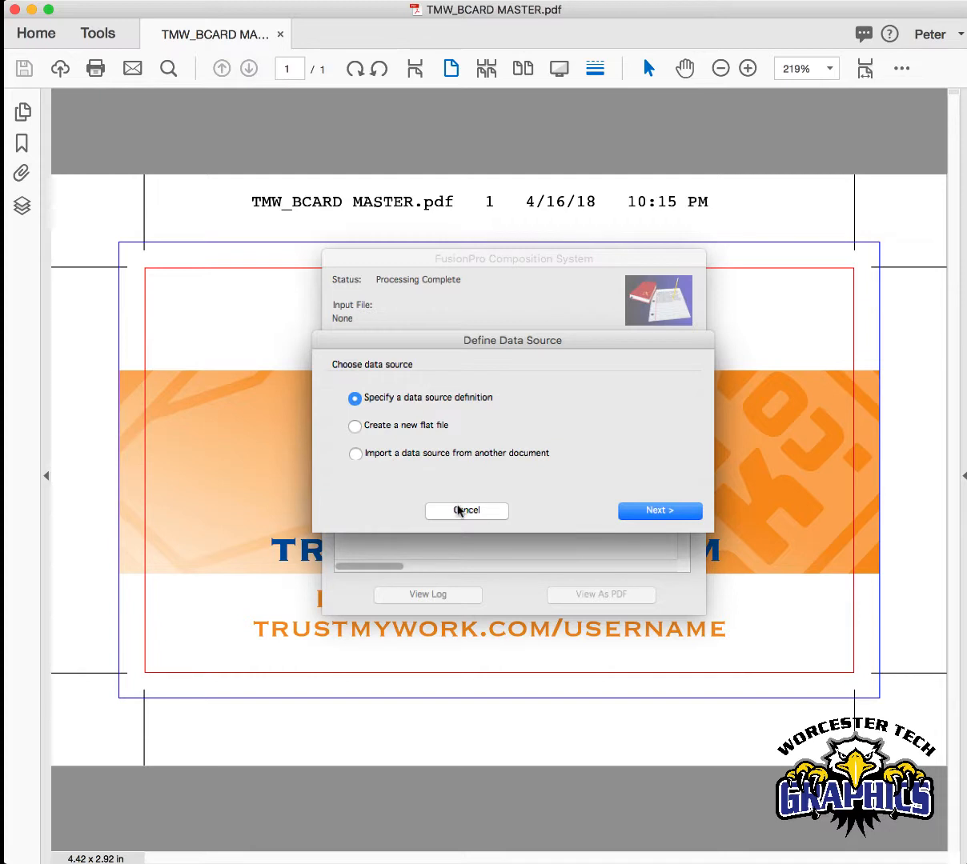
left_click(464, 511)
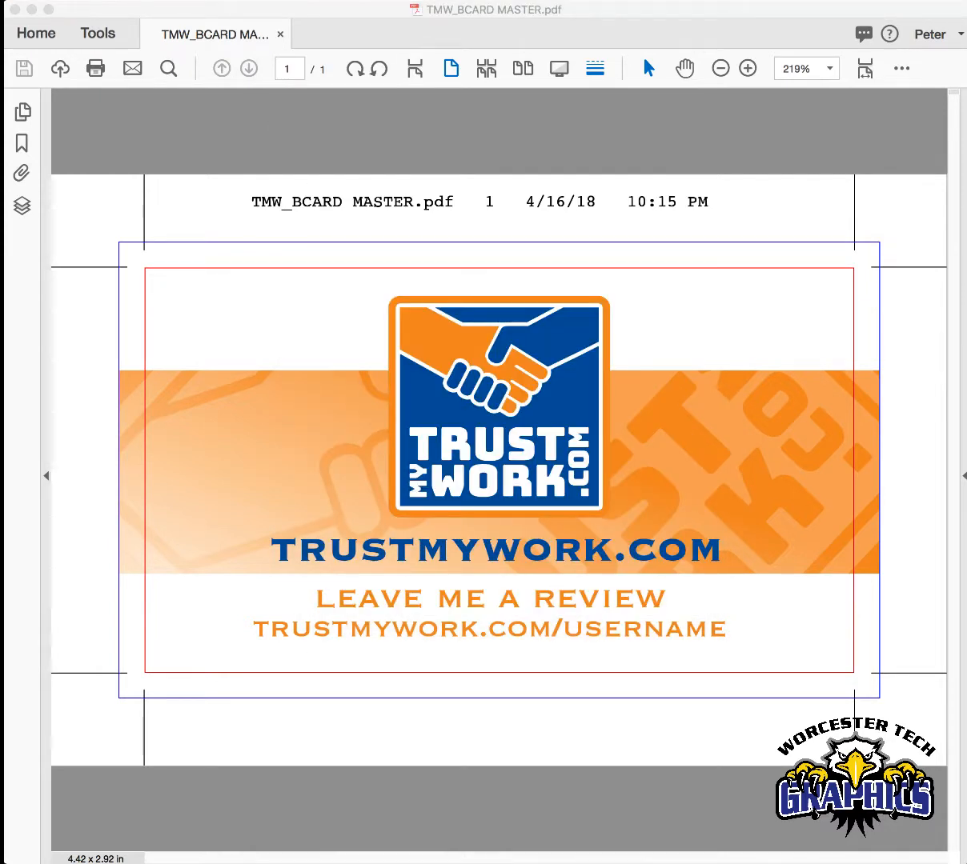
- Define the business card's data source through the data definition wizard by specifying a definition with the format None
left_click(129, 1)
mouse_move(136, 9)
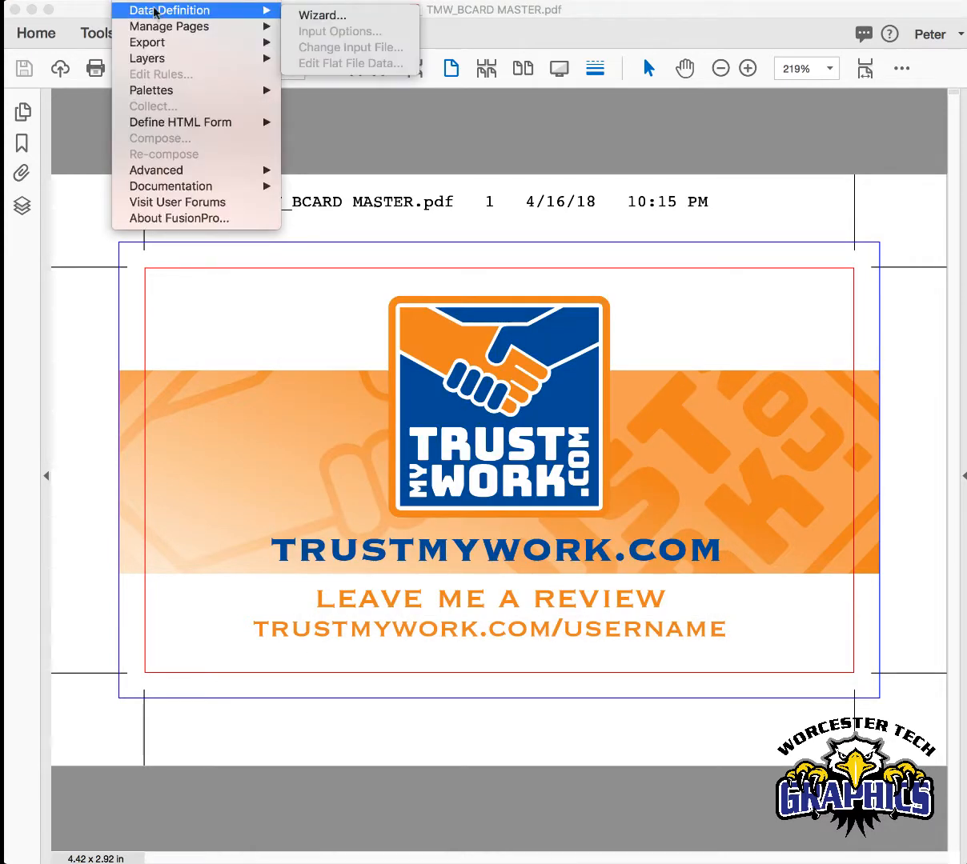
left_click(316, 15)
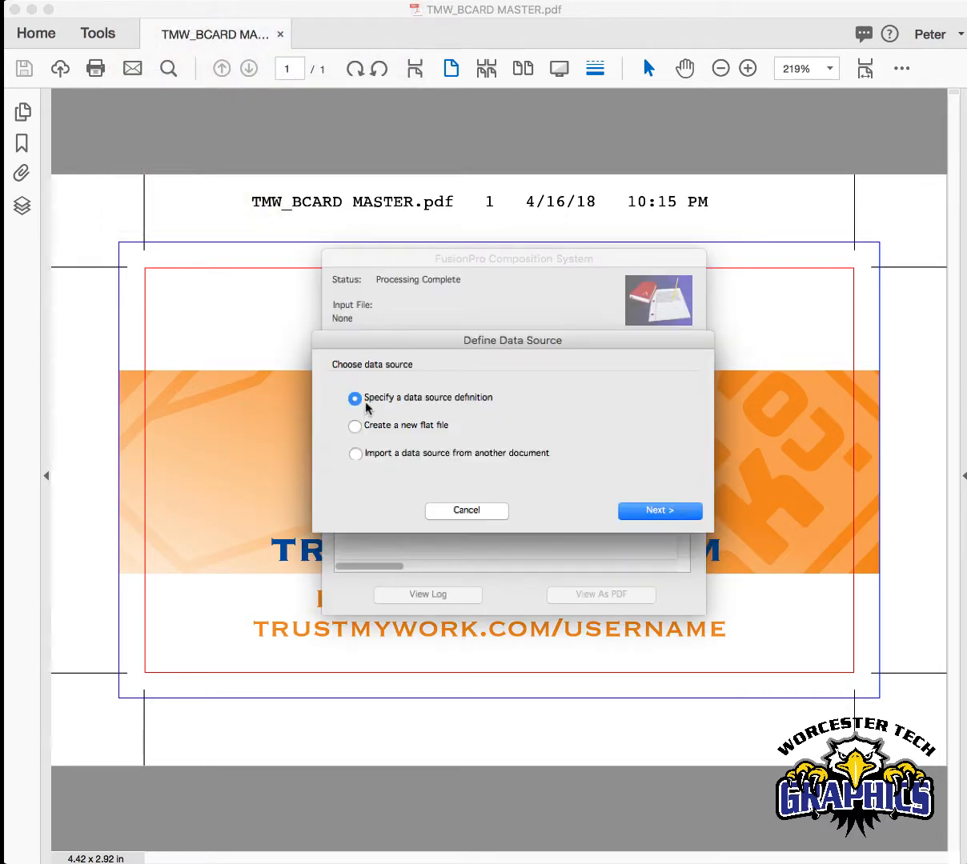
left_click(645, 511)
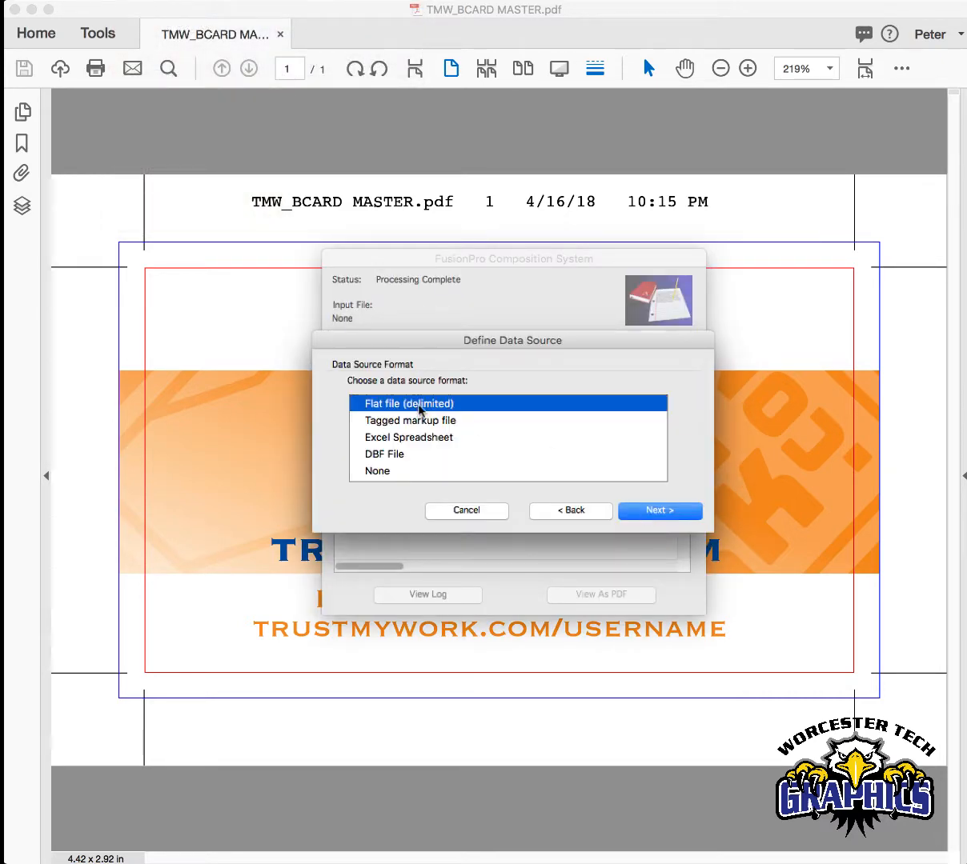
left_click(404, 472)
left_click(637, 511)
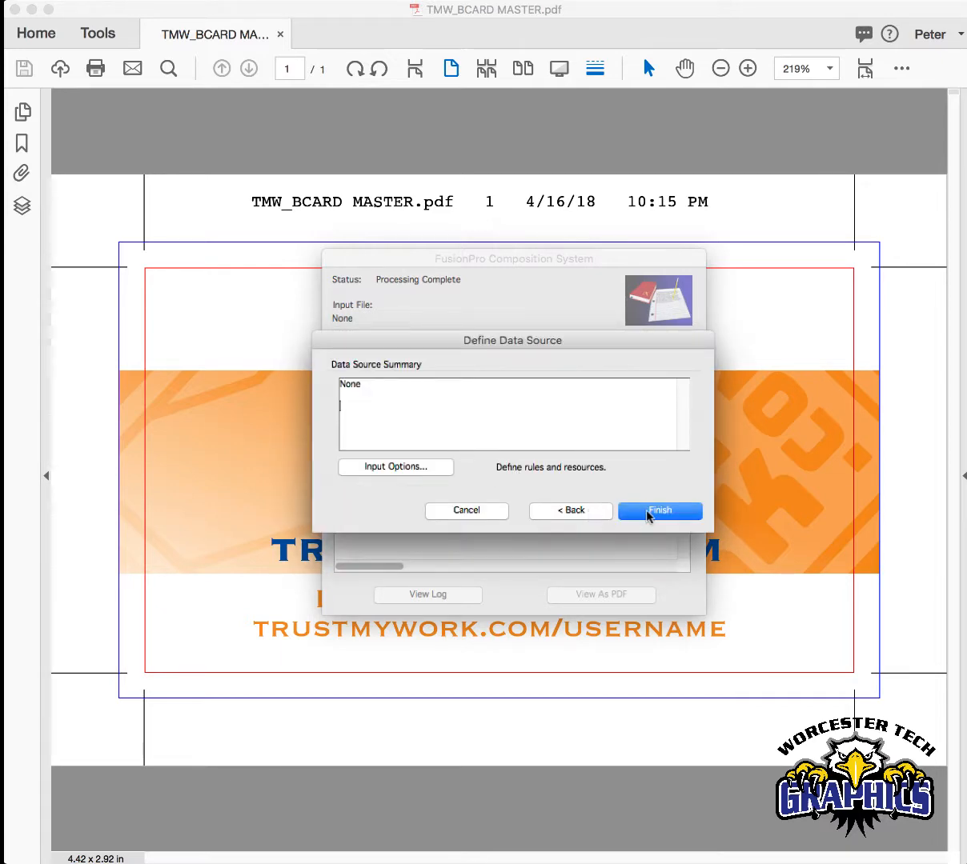
left_click(632, 512)
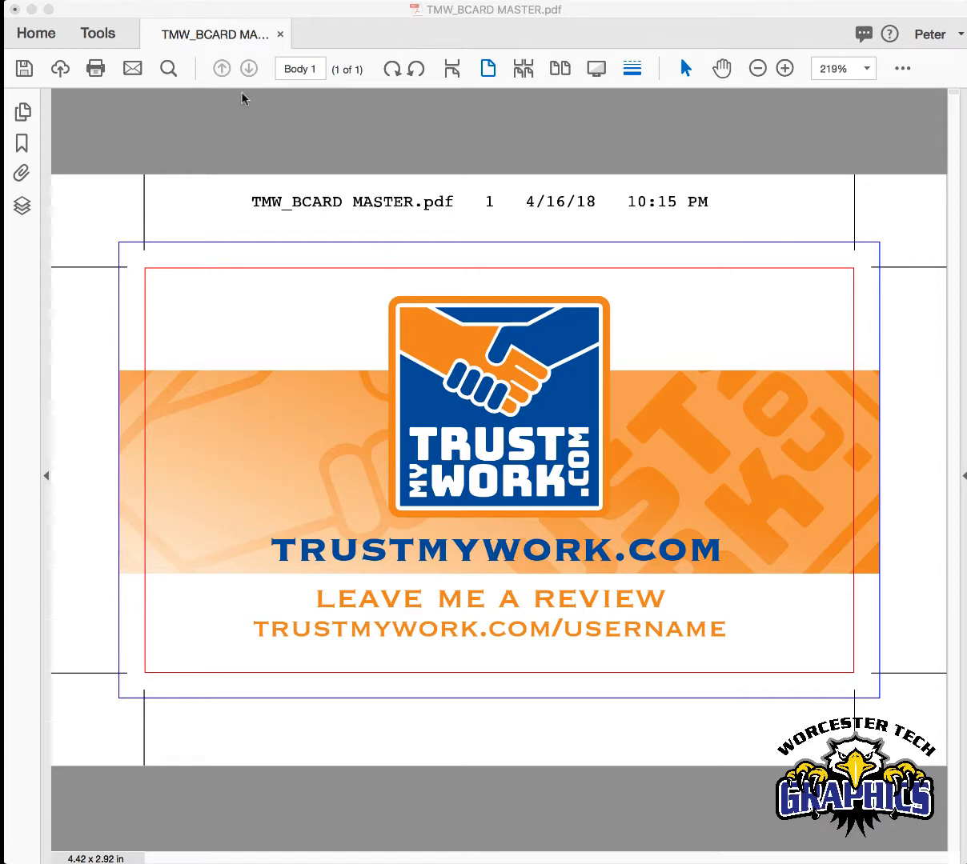
- In the composition settings, enable the imposition definition and load "8up Bcard_with Bleed.fpi" from the Tutorial Graphics Bus. Card folder
left_click(152, 0)
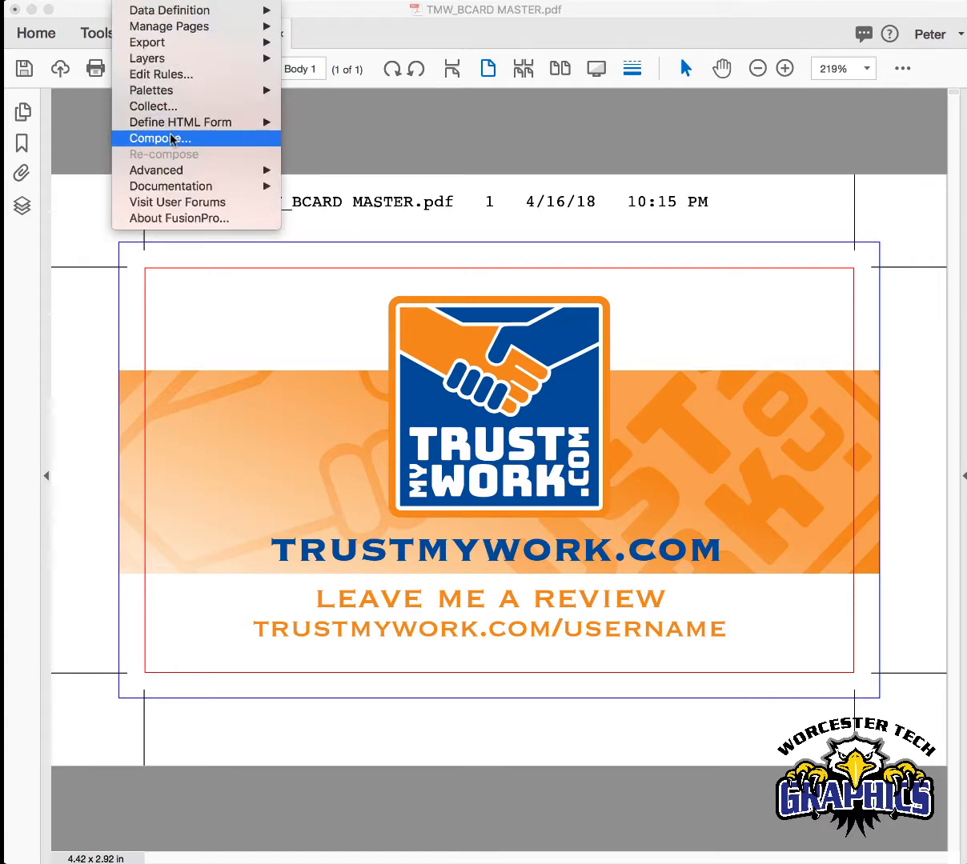
left_click(170, 140)
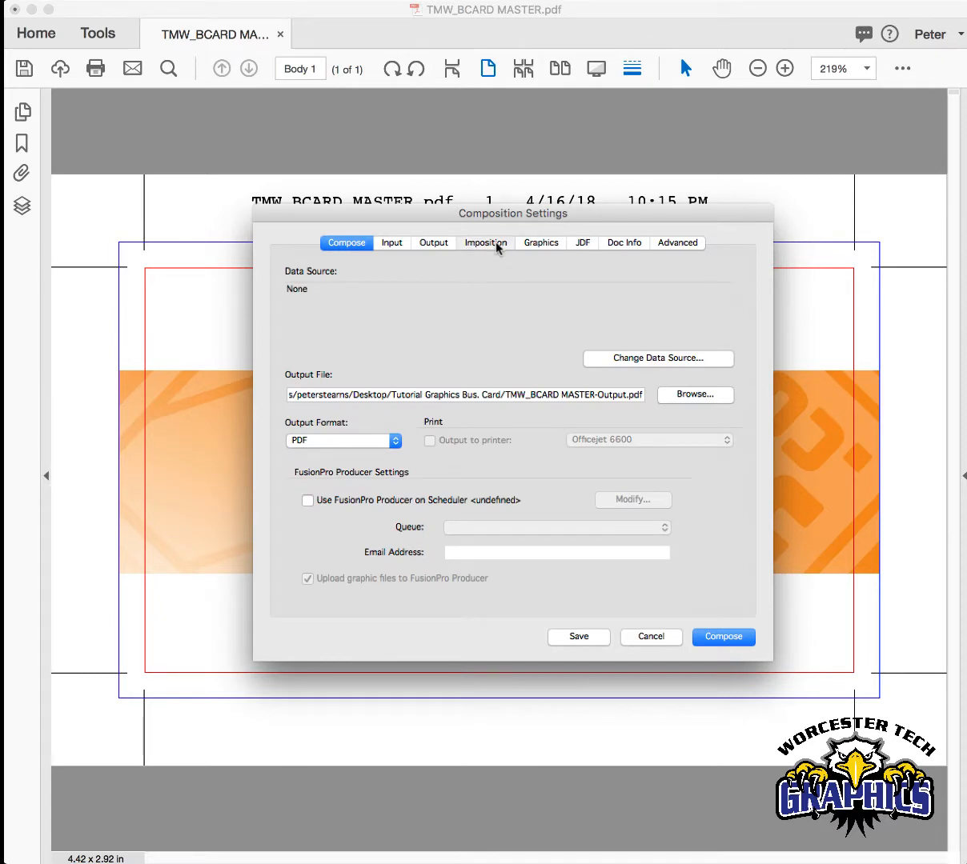
left_click(484, 244)
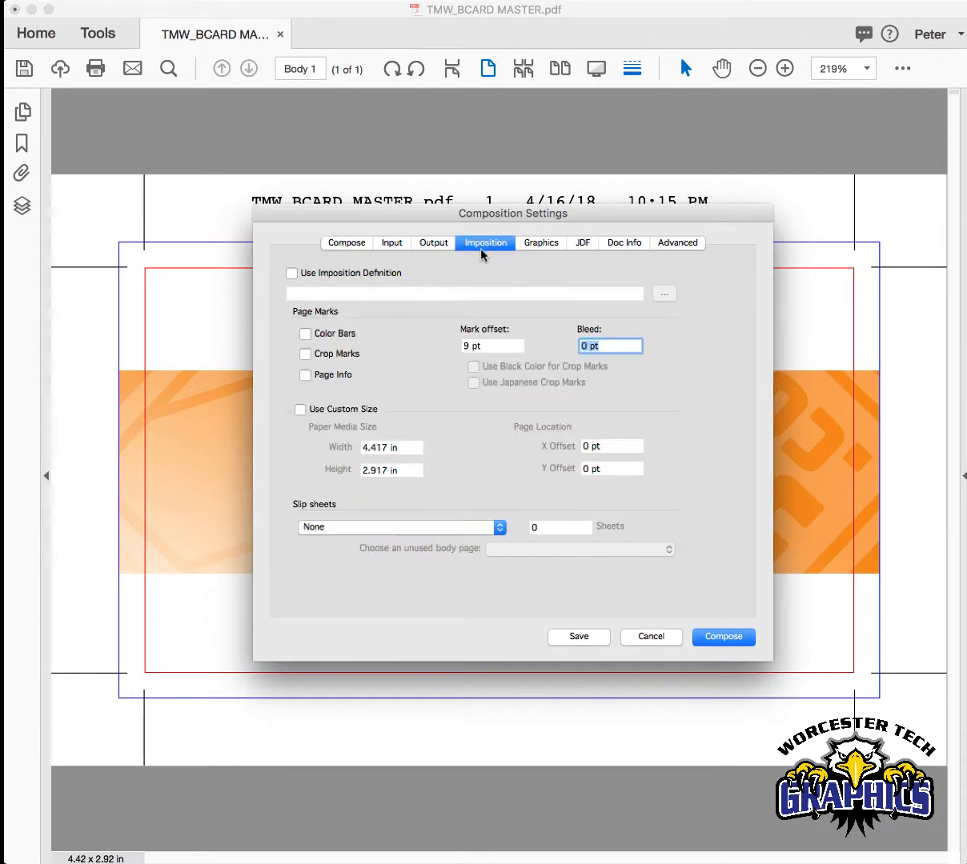
left_click(293, 274)
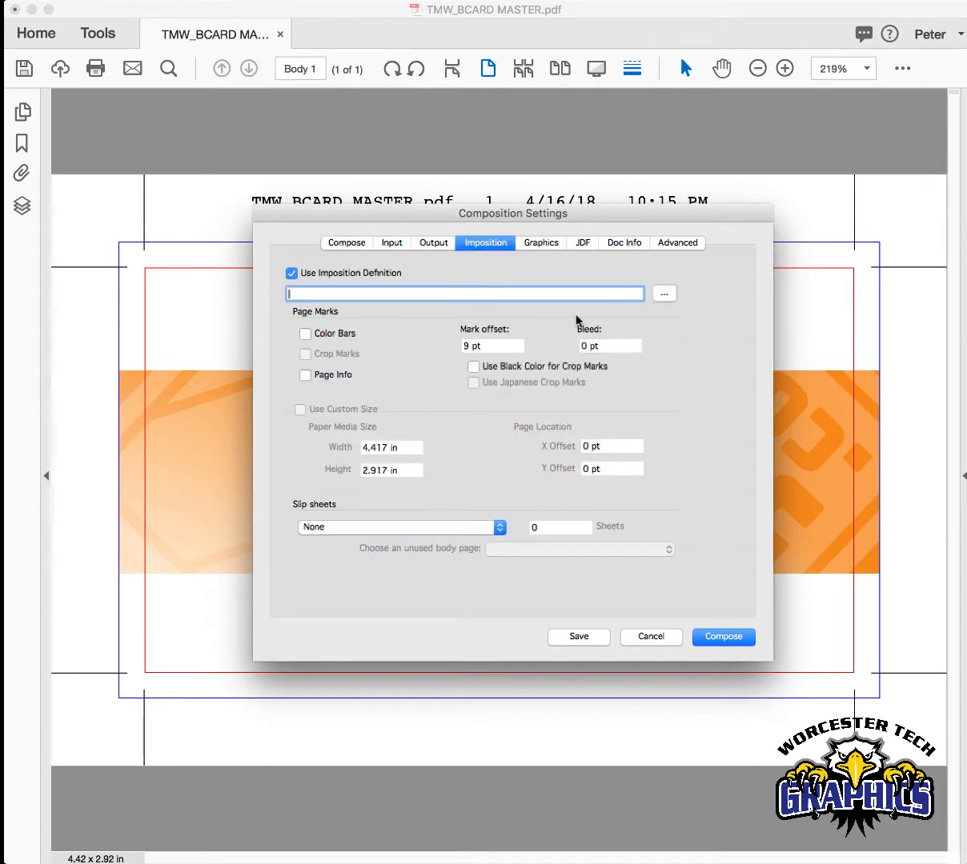
left_click(663, 294)
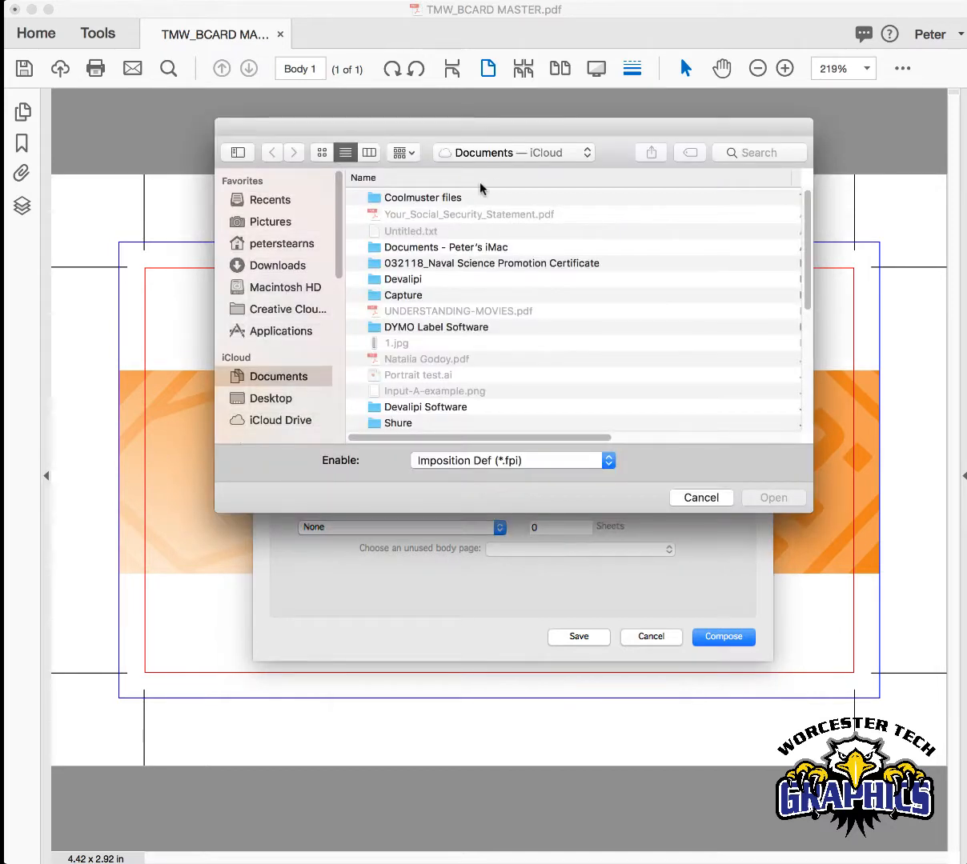
left_click(492, 155)
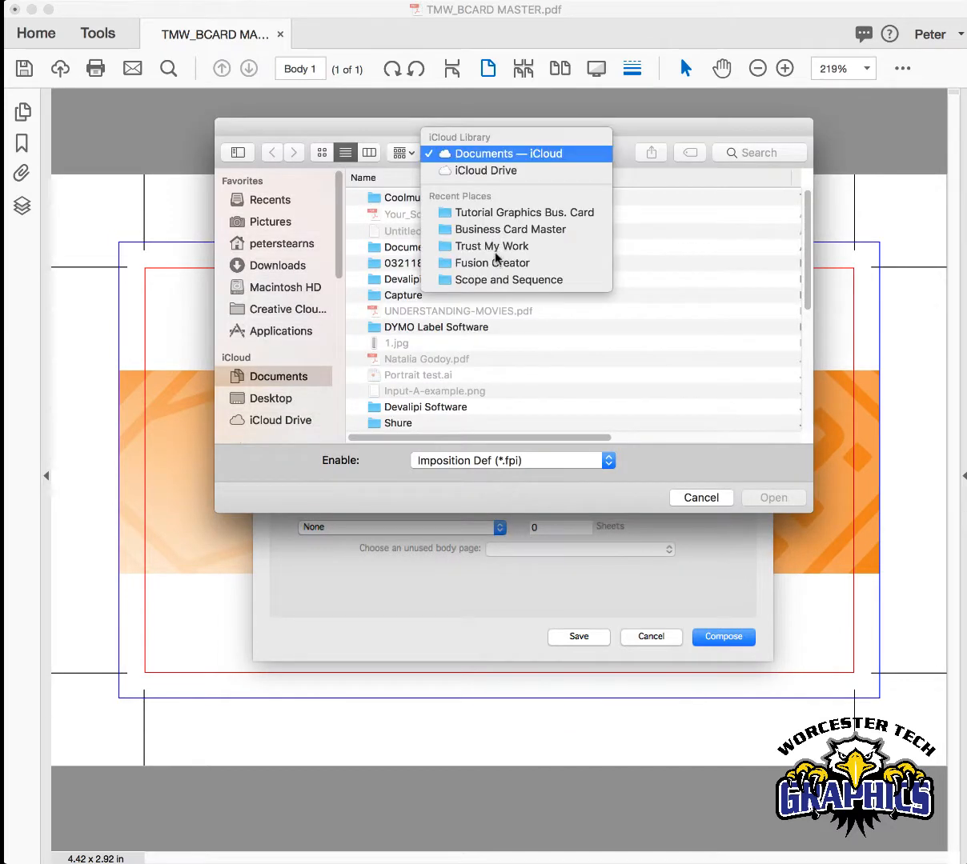
left_click(497, 212)
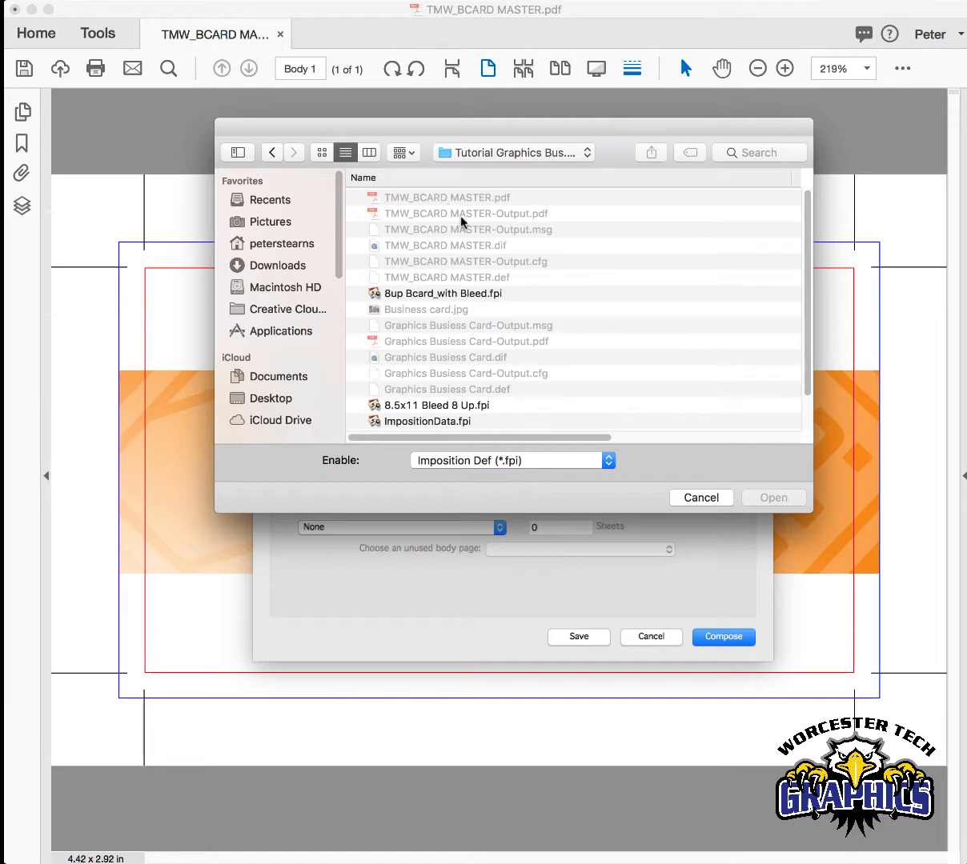
left_click(488, 294)
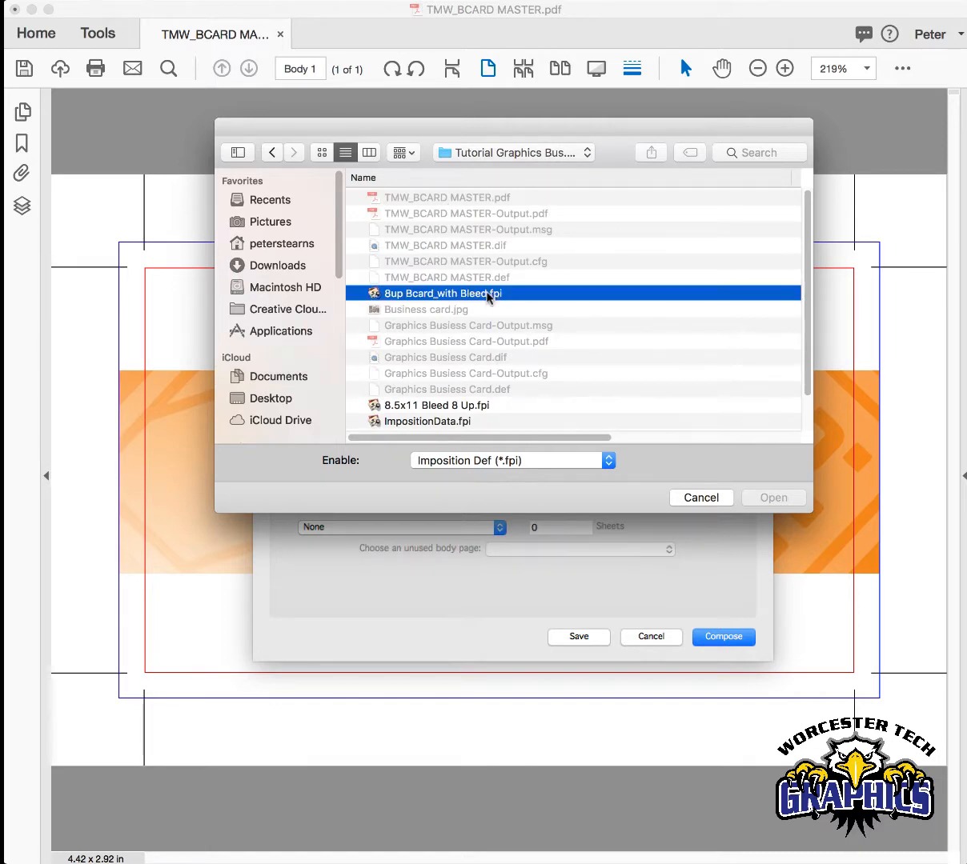
left_click(772, 497)
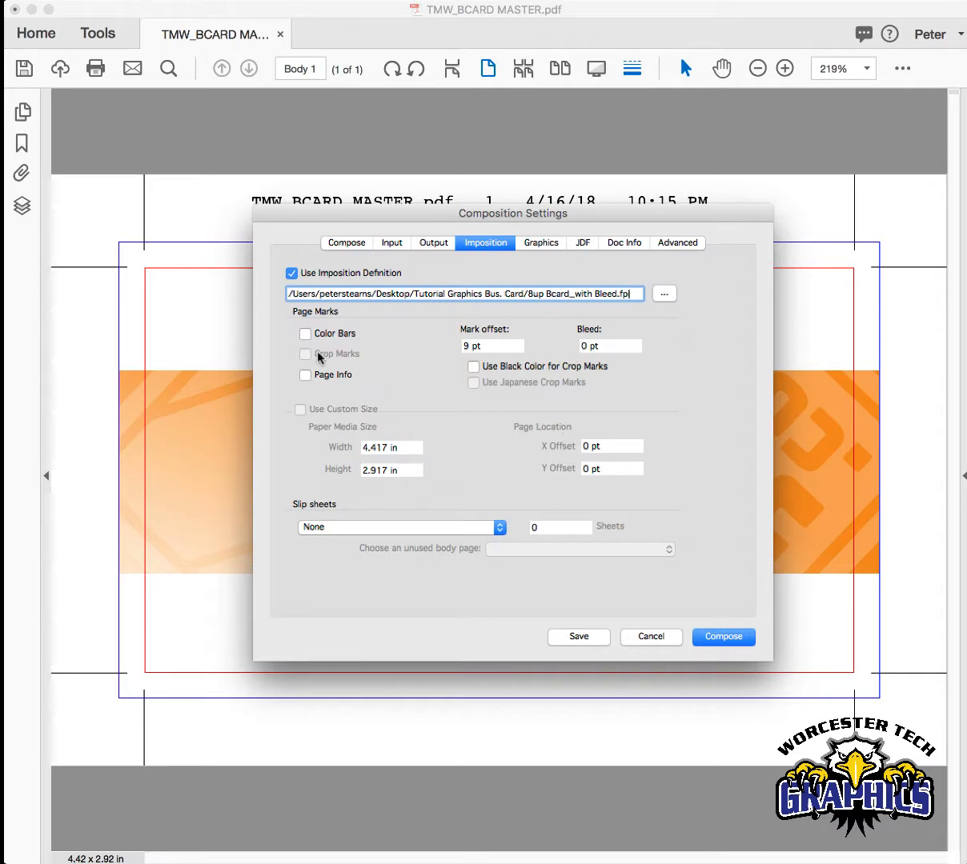
- Turn on the Color Bars and Page Info page marks and compose the imposed business card file
left_click(304, 333)
left_click(305, 375)
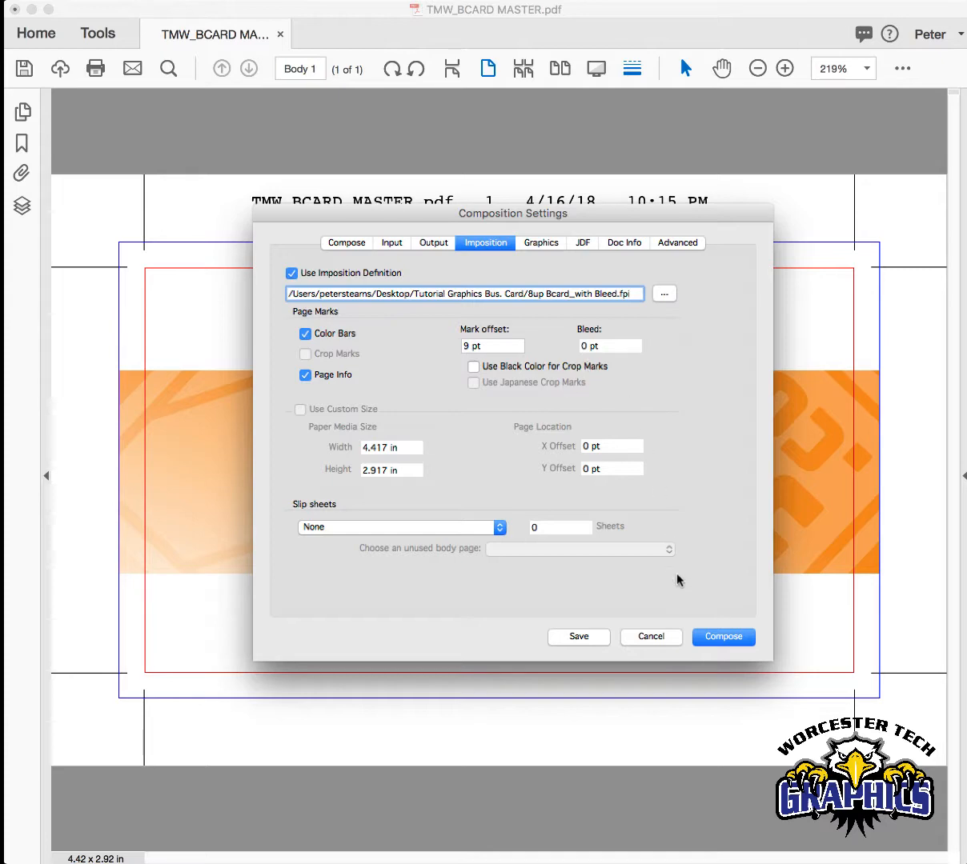
left_click(711, 641)
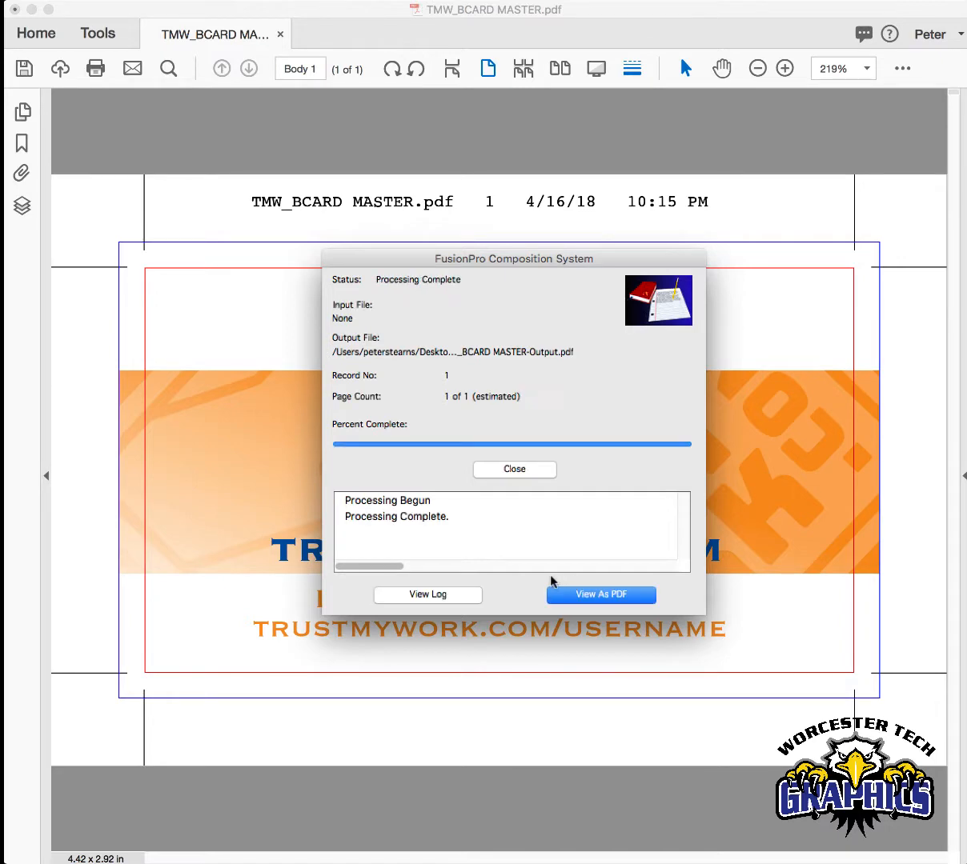
- View the composed output as a PDF and enlarge it to 100% to examine the cards and page marks
left_click(572, 596)
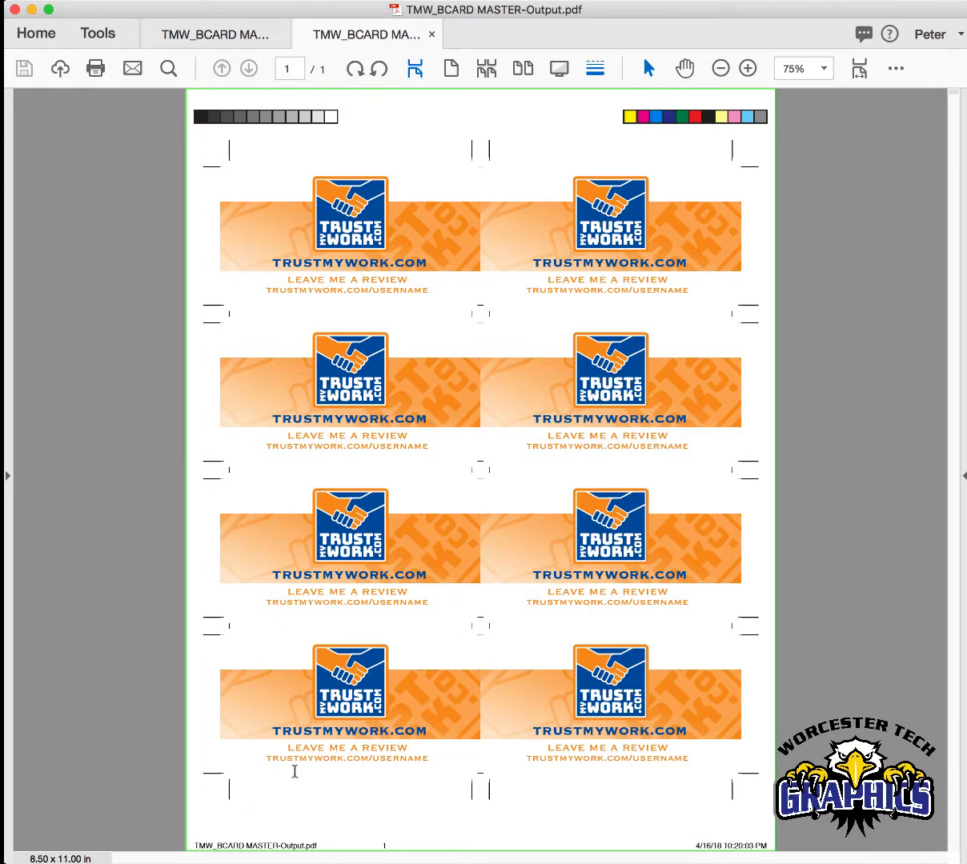
left_click(166, 69)
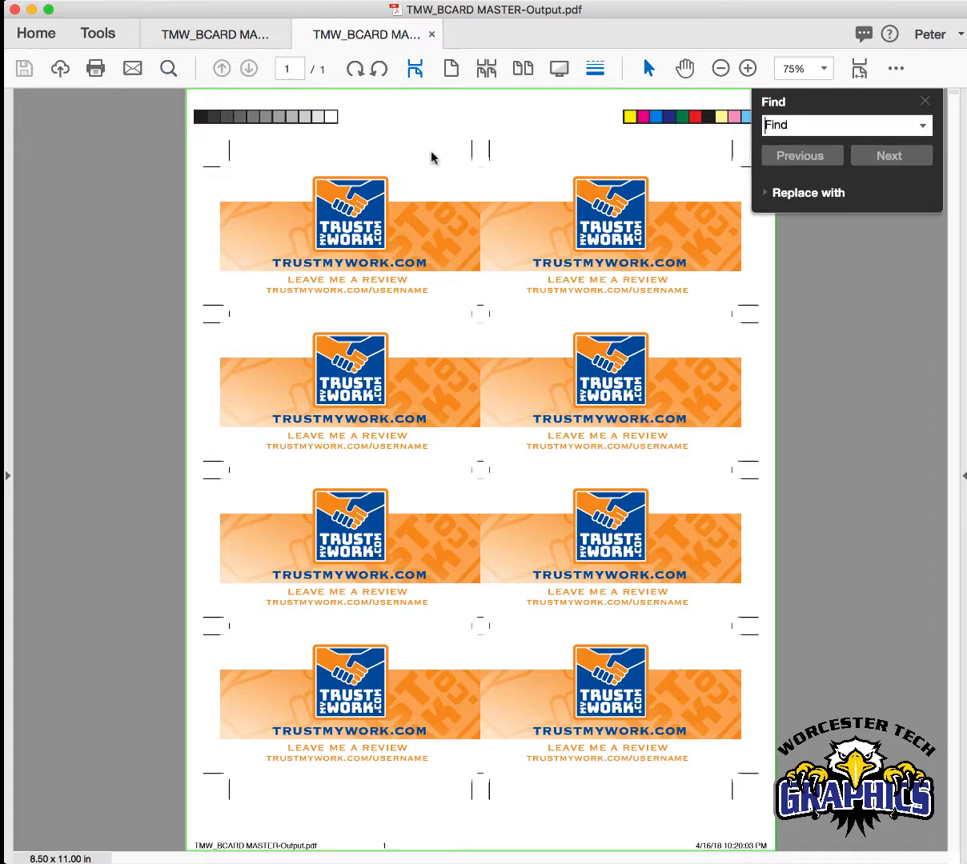
left_click(747, 68)
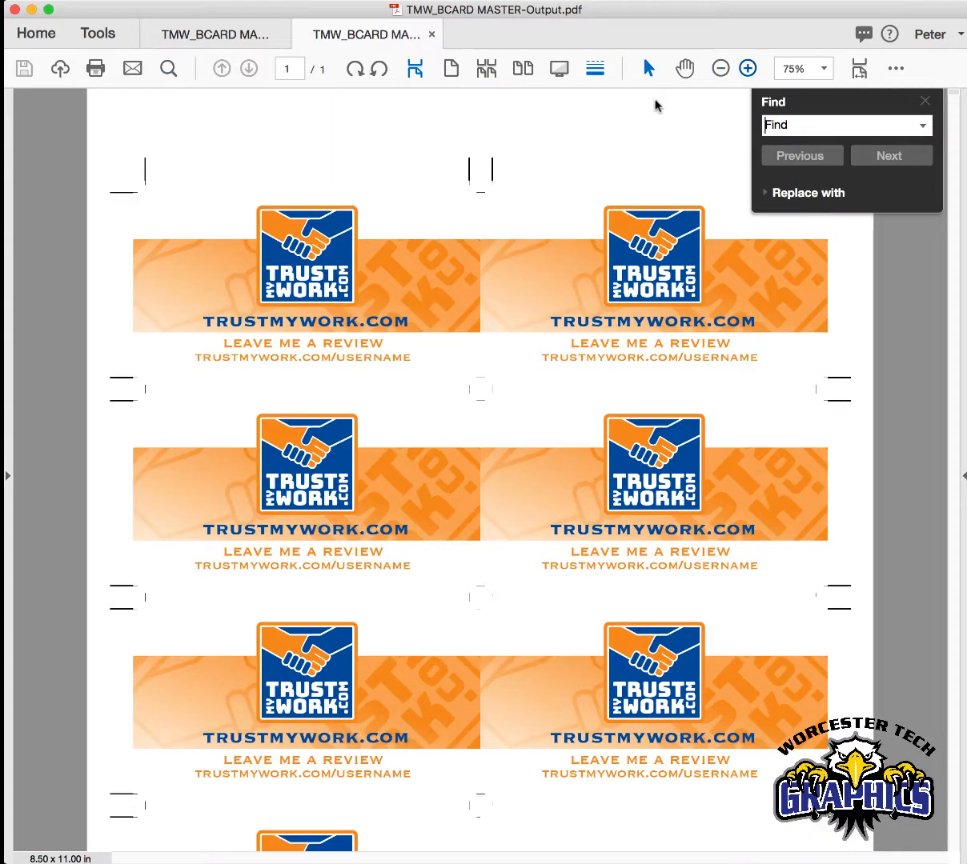
left_click(924, 102)
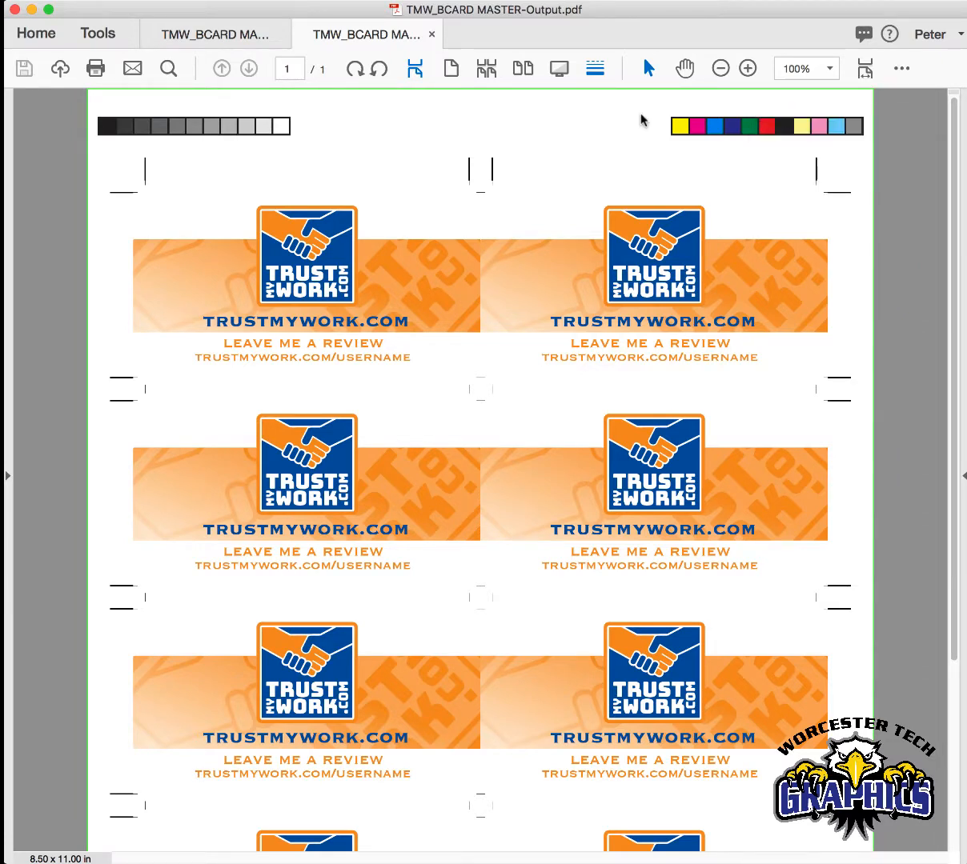
- Enlarge the imposed PDF to 150% and inspect the lower cards, crop marks and page information across the sheet
scroll(226, 133, "down", 5)
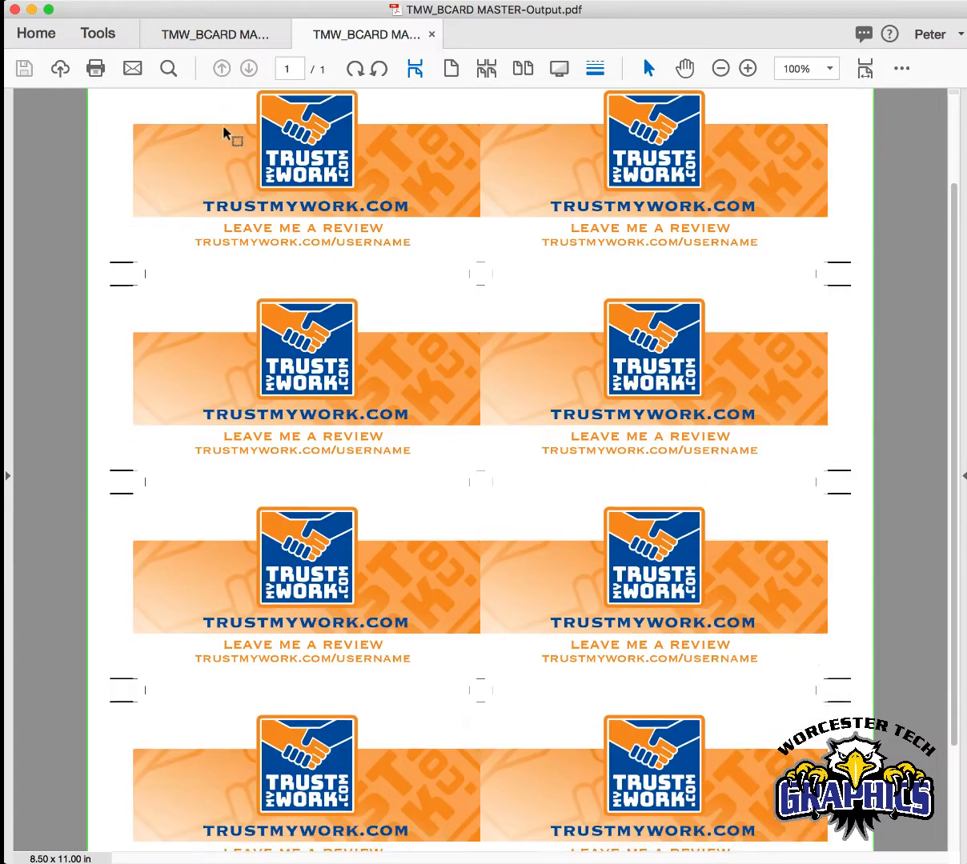
scroll(224, 126, "down", 2)
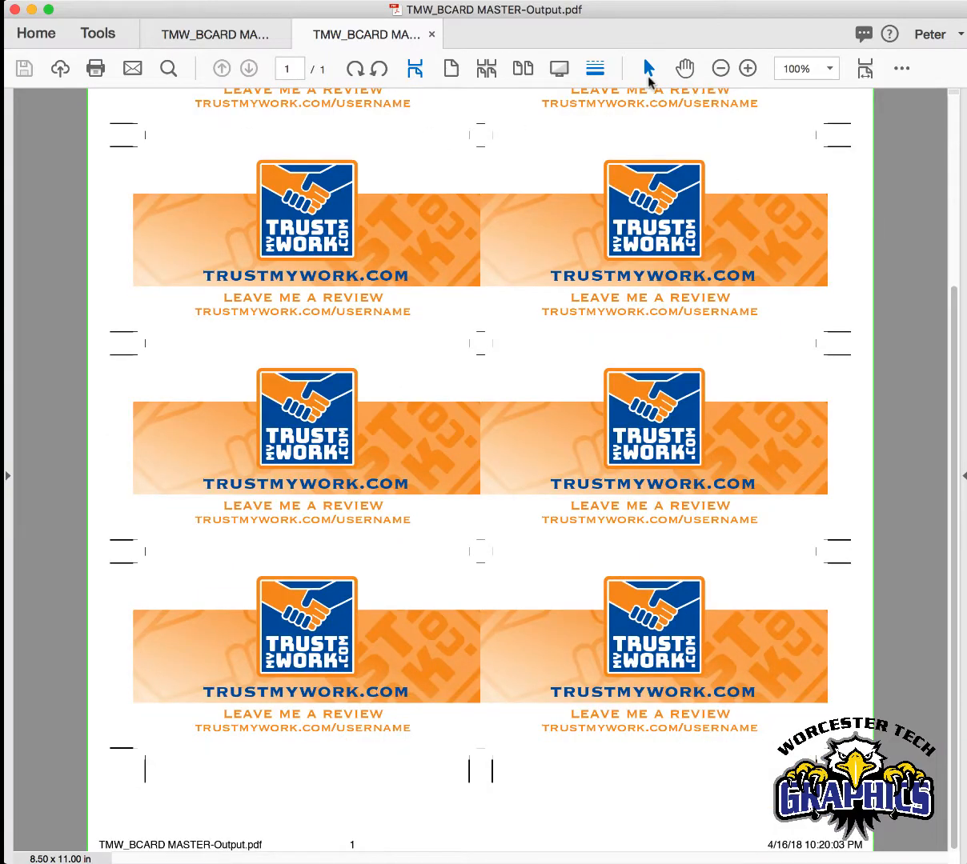
left_click(748, 69)
left_click(749, 69)
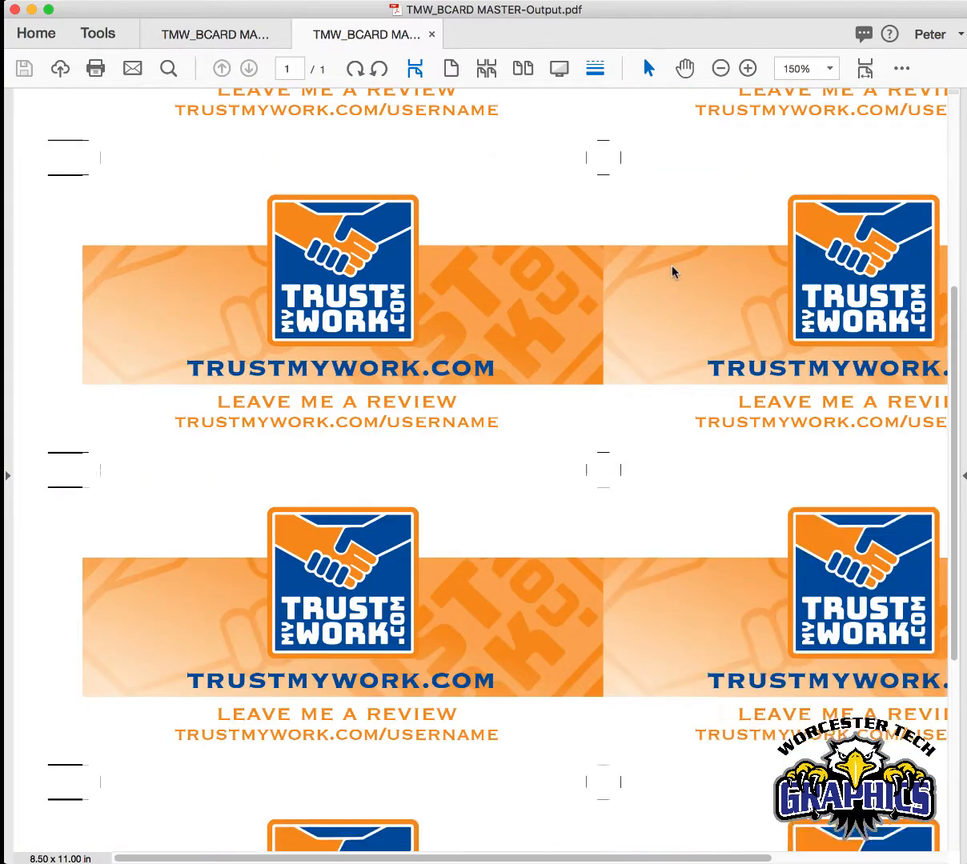
scroll(670, 272, "down", 2)
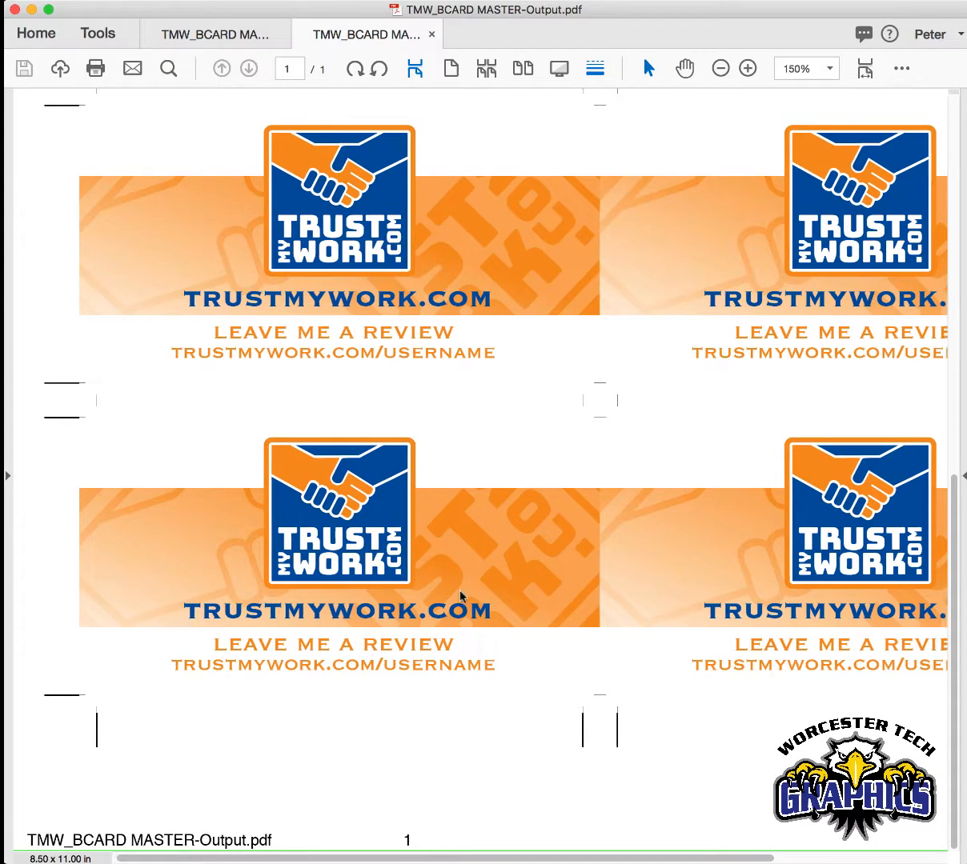
scroll(206, 789, "right", 5)
scroll(207, 789, "down", 1)
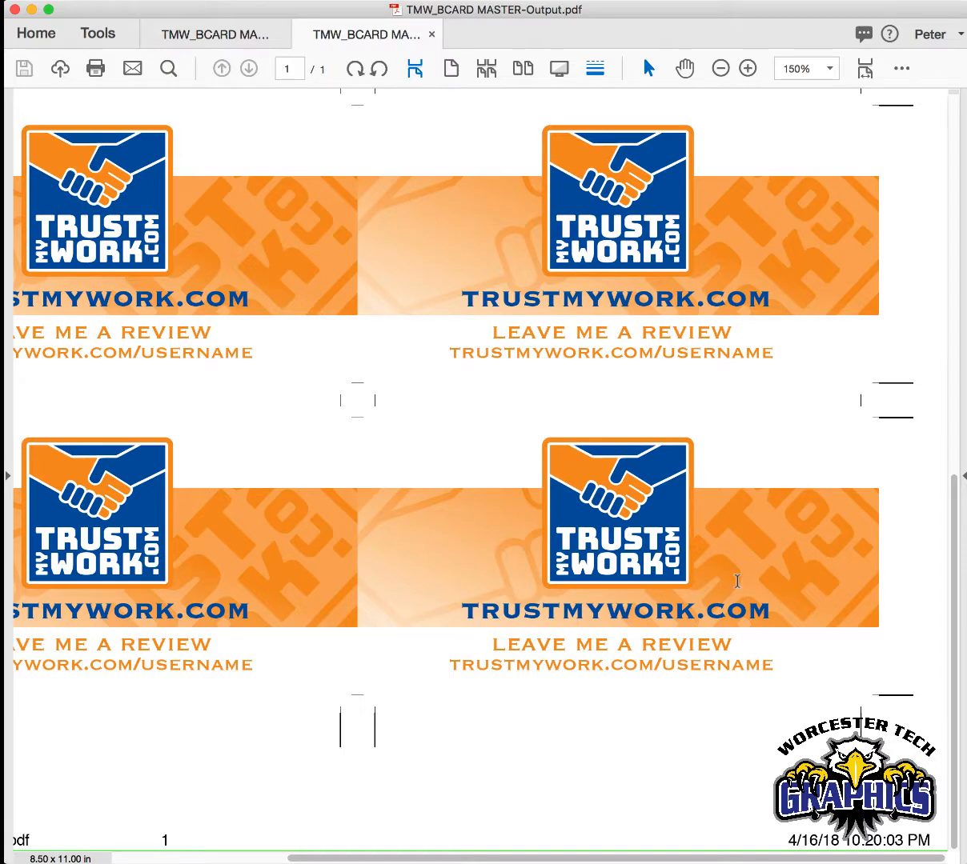
scroll(736, 581, "up", 2)
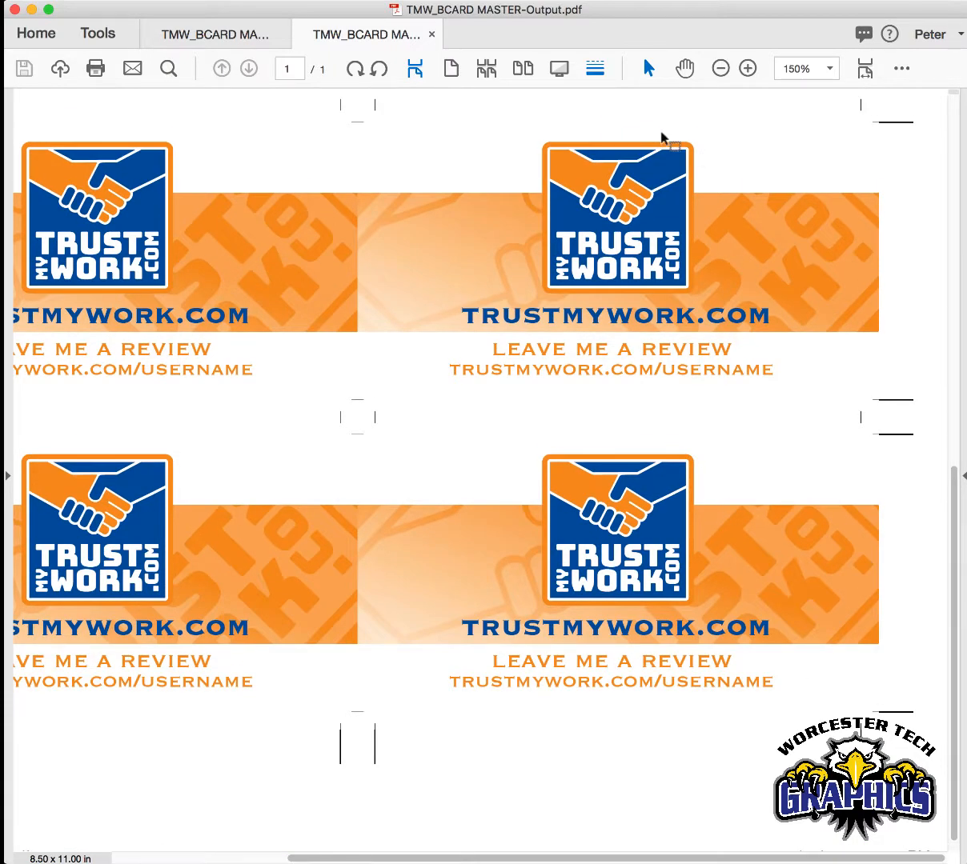
- Try the single-page and scrolling displays, and switch to two-page view to see the whole imposed sheet
left_click(457, 68)
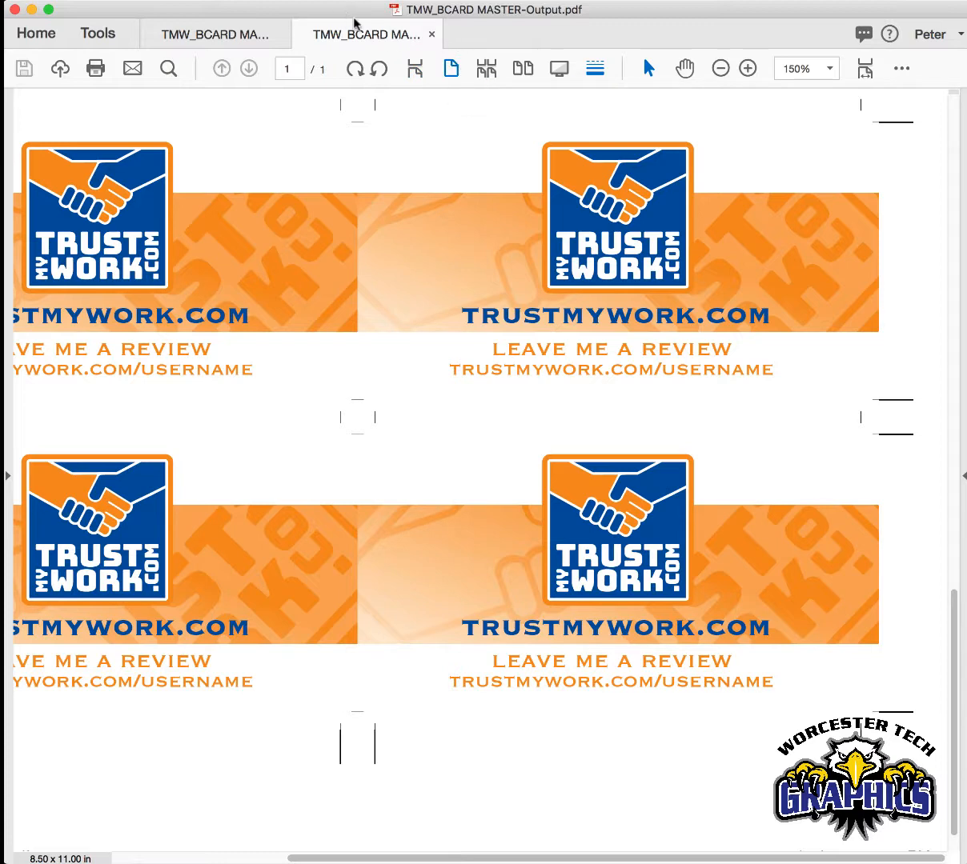
left_click(411, 70)
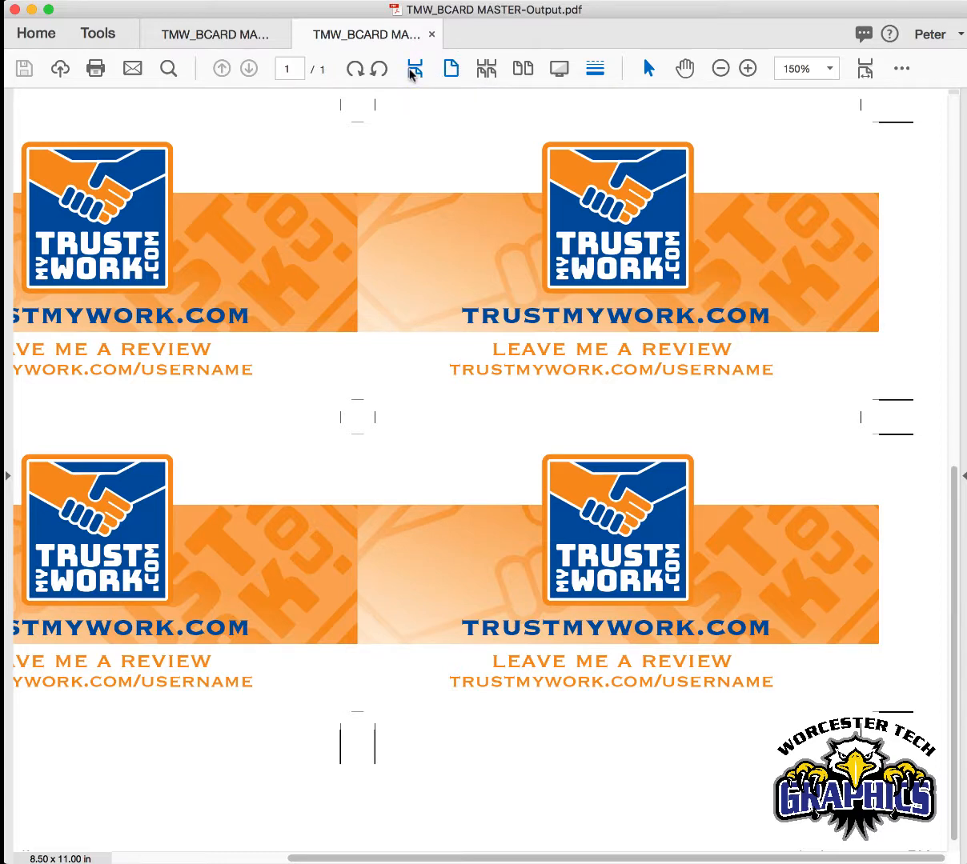
left_click(451, 69)
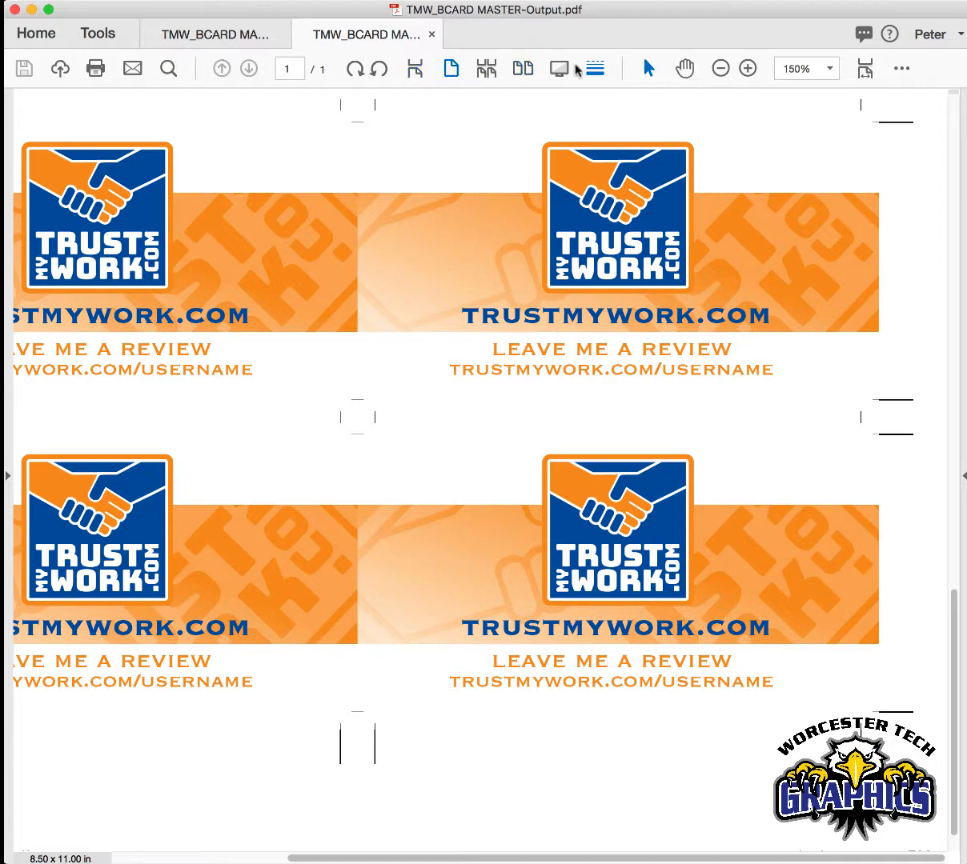
left_click(522, 69)
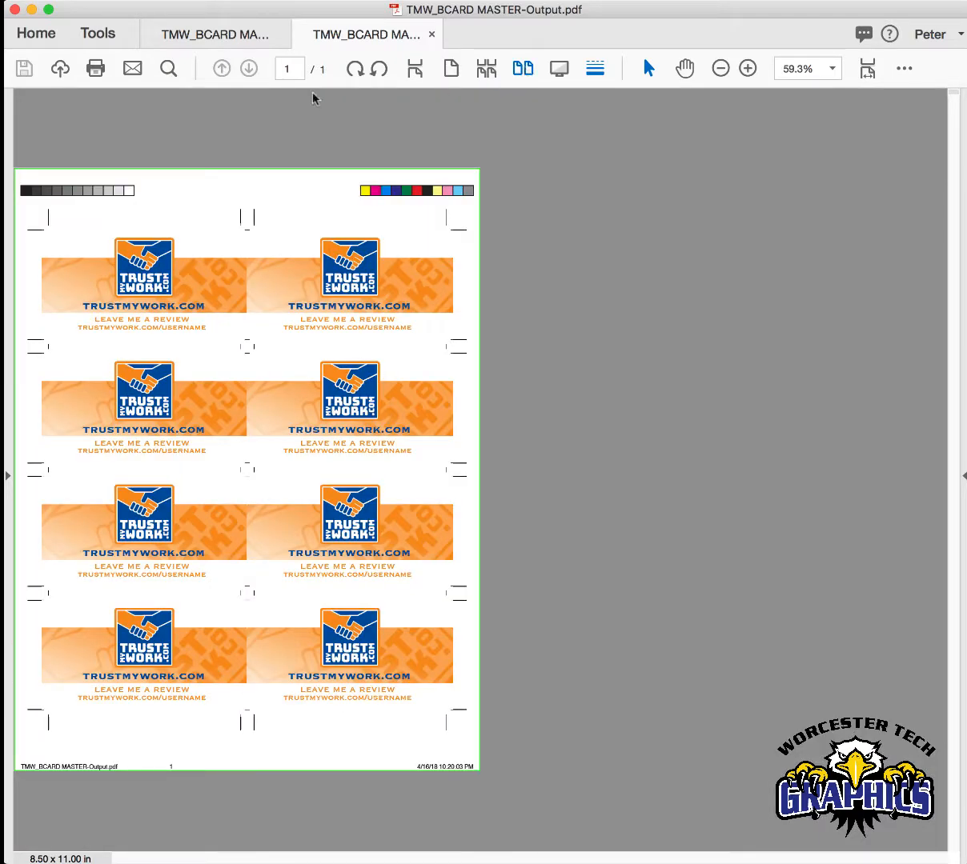